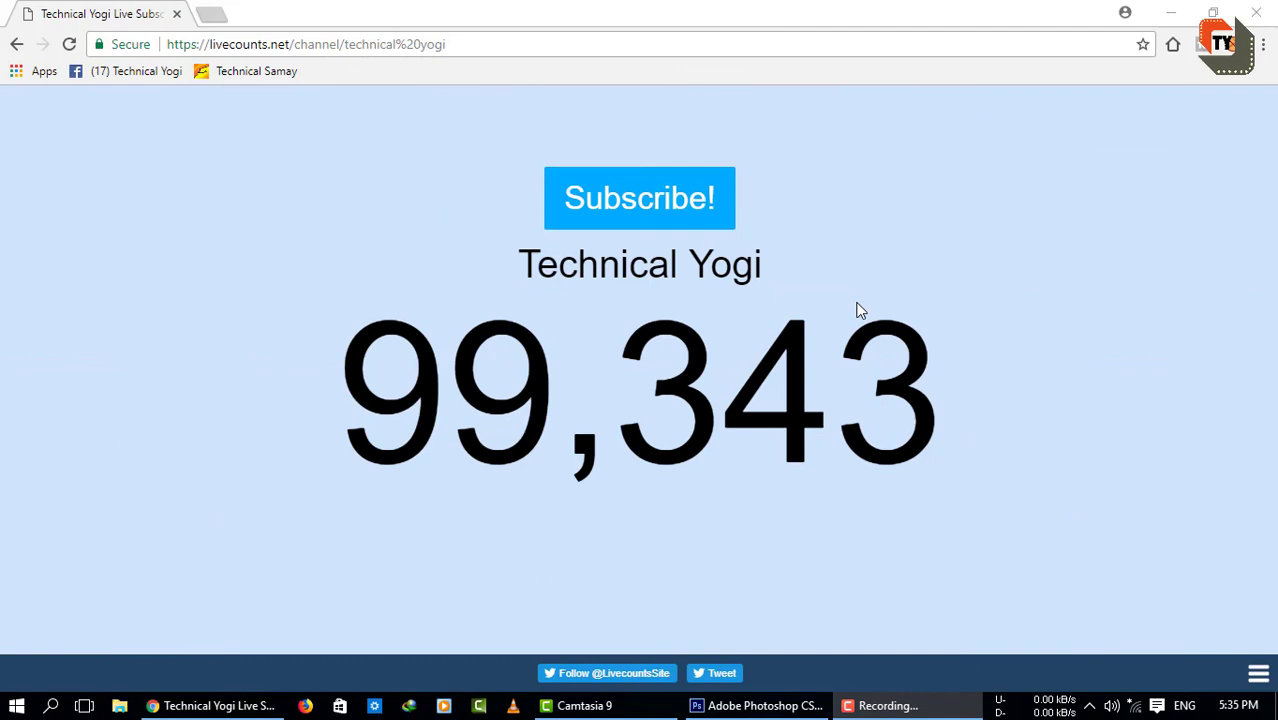
Step: Bring Photoshop forward and open vlcsnap-error176.png from the Desktop
click(750, 708)
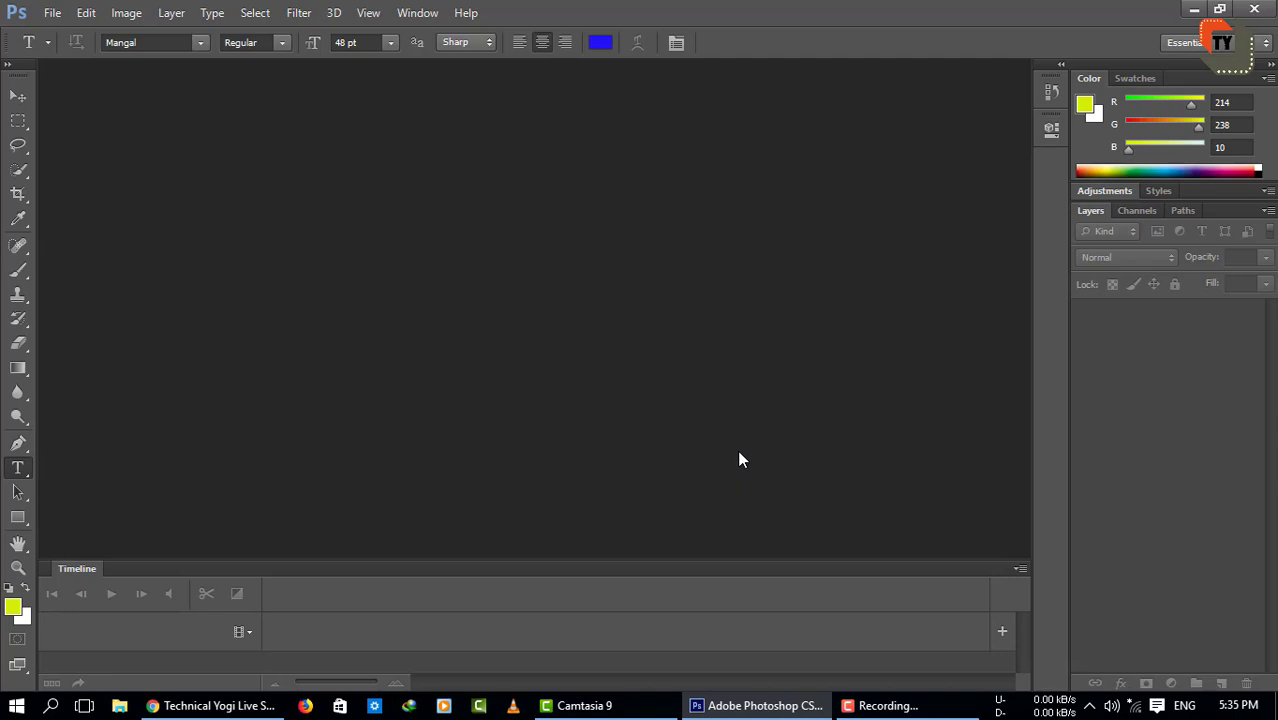
click(1184, 705)
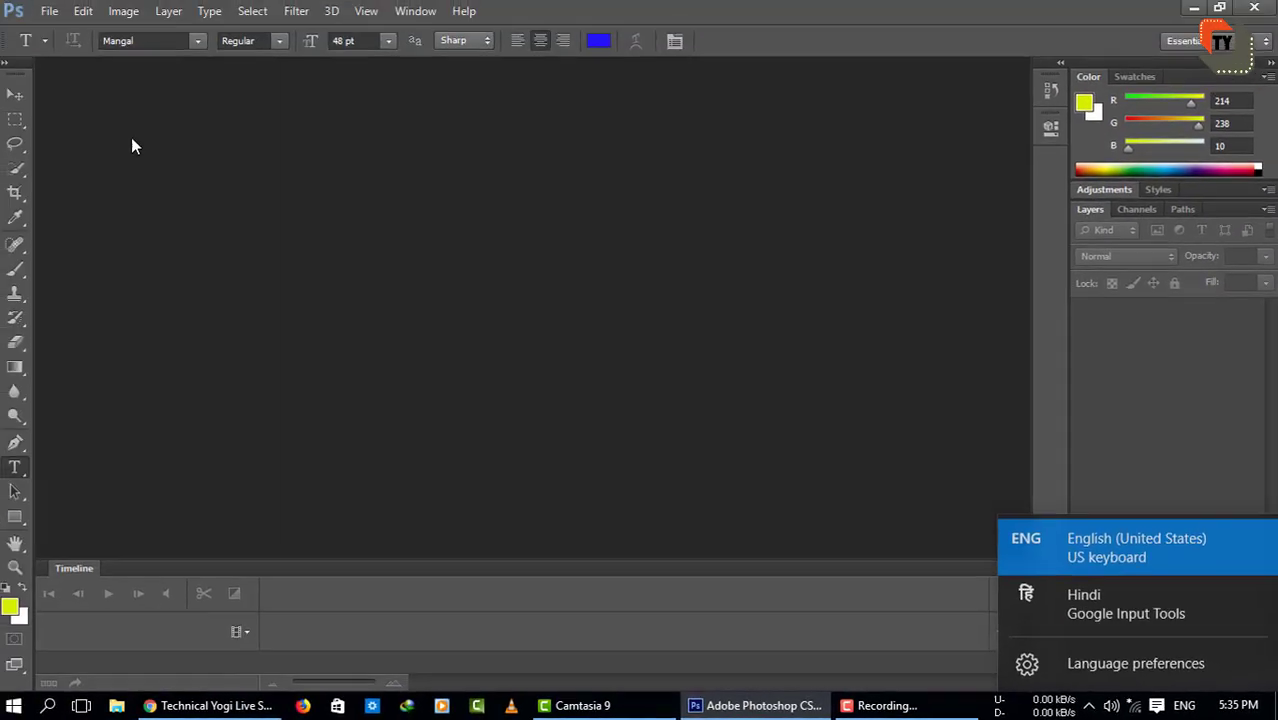
click(52, 15)
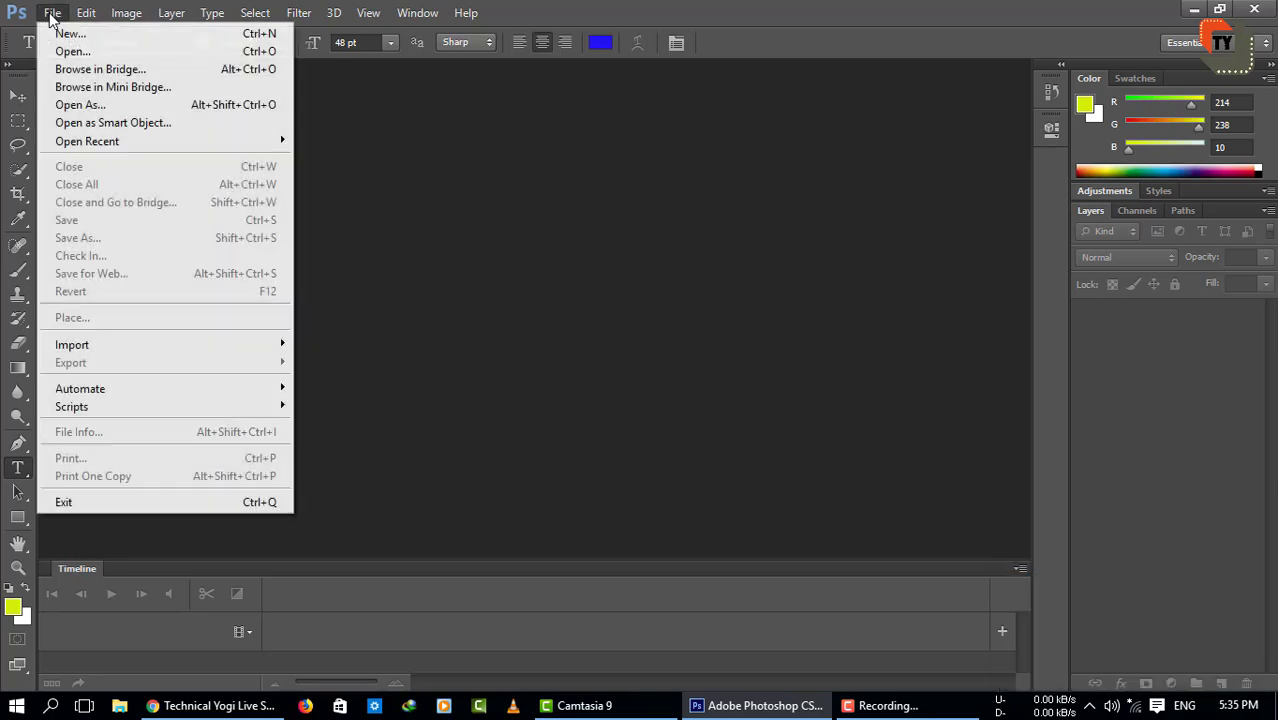
click(76, 53)
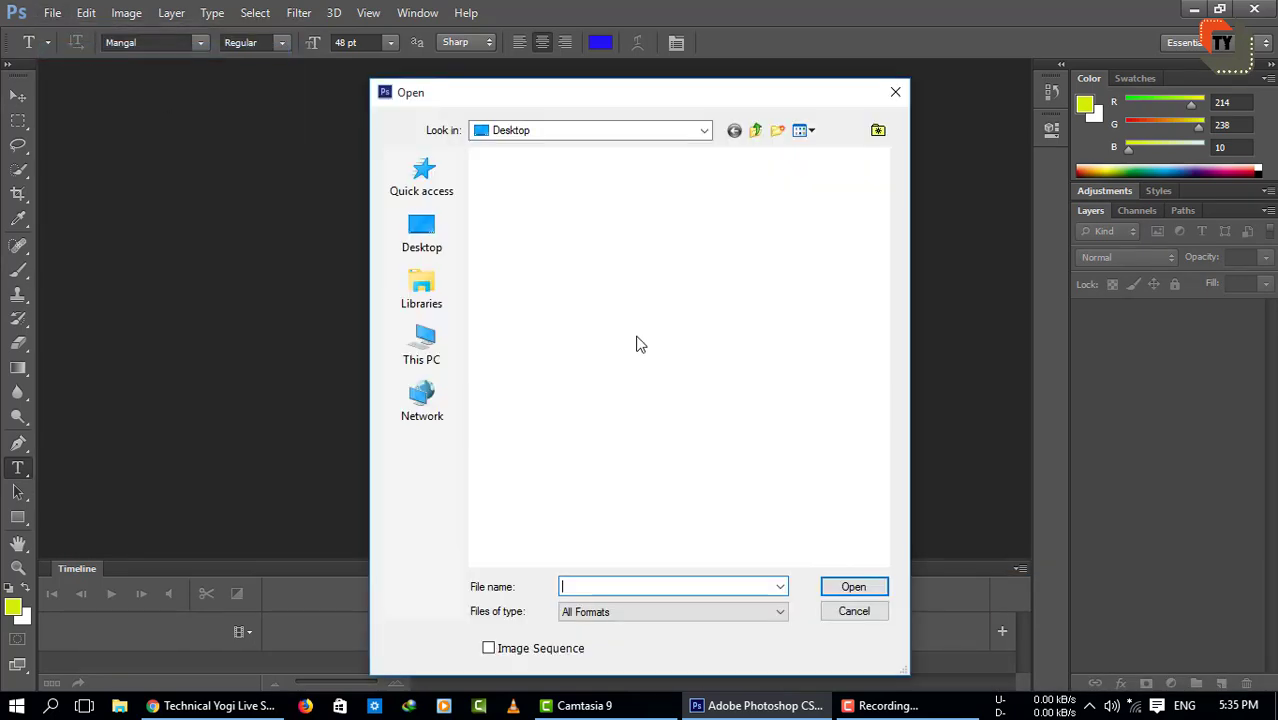
scroll(680, 312, down, 3)
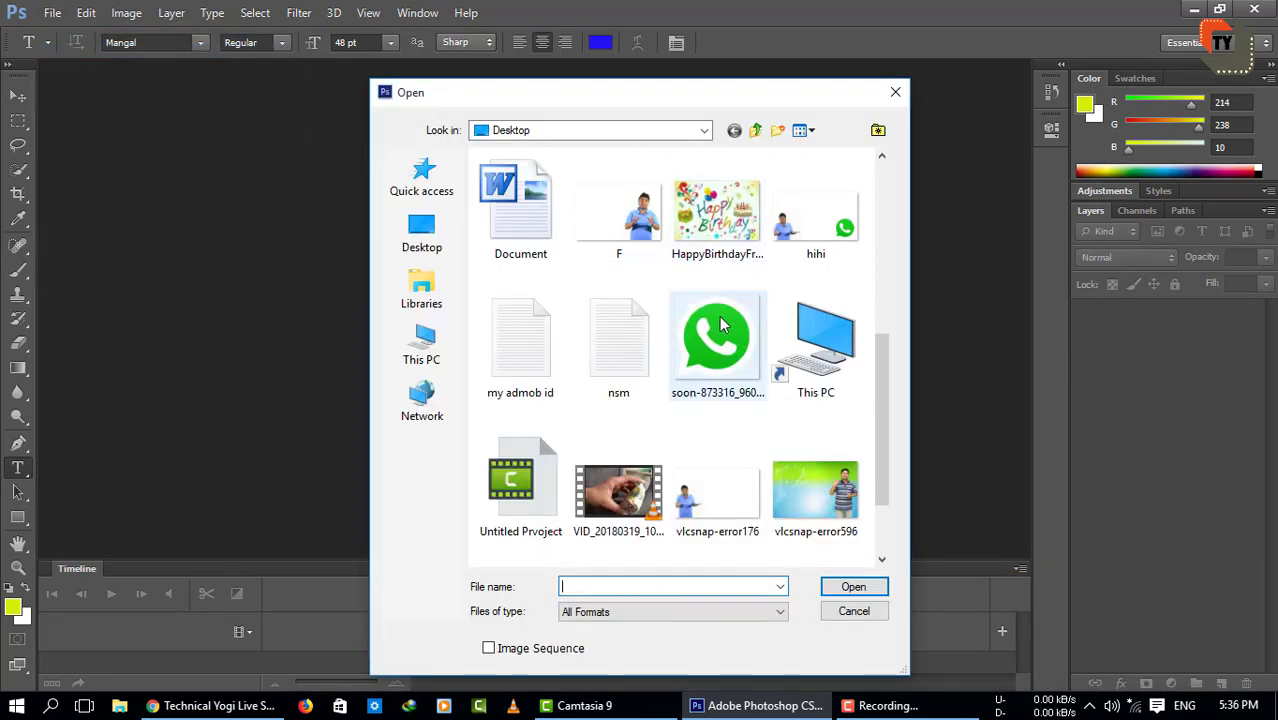
double_click(737, 512)
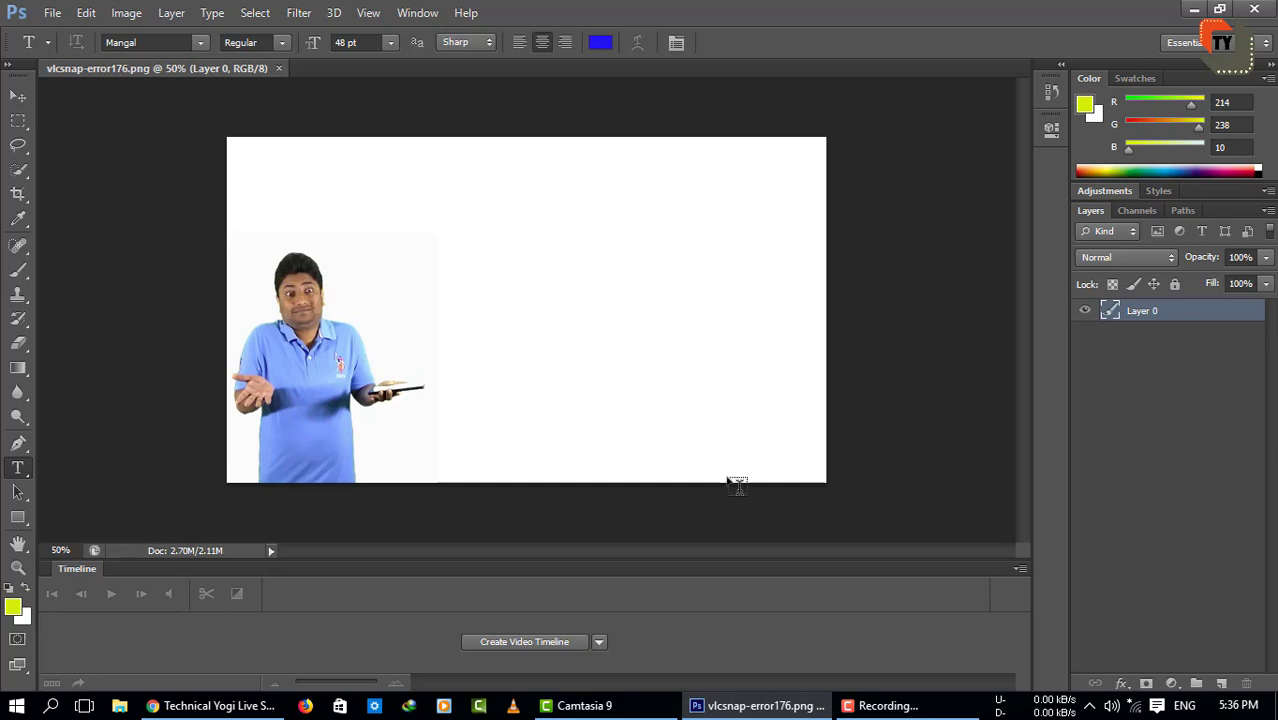
Step: Switch input to Hindi Google Input Tools, start a text layer, and enter फोटोशॉप
click(1184, 705)
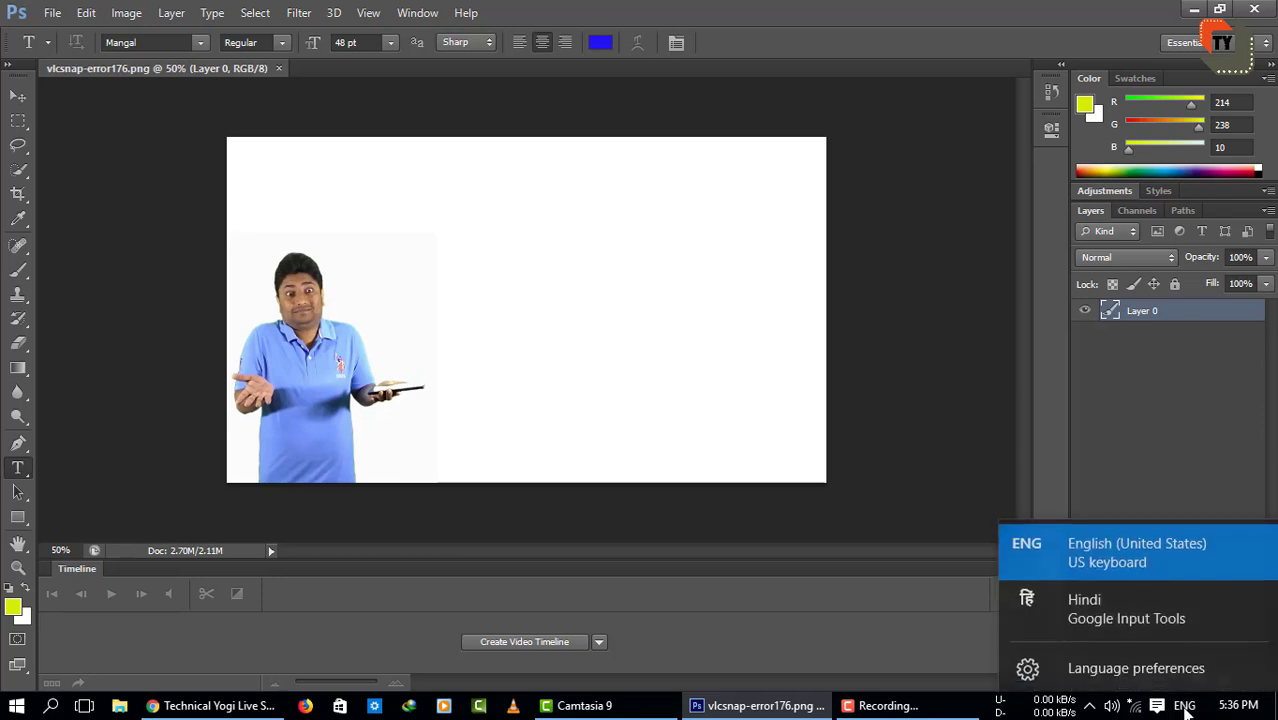
click(1106, 608)
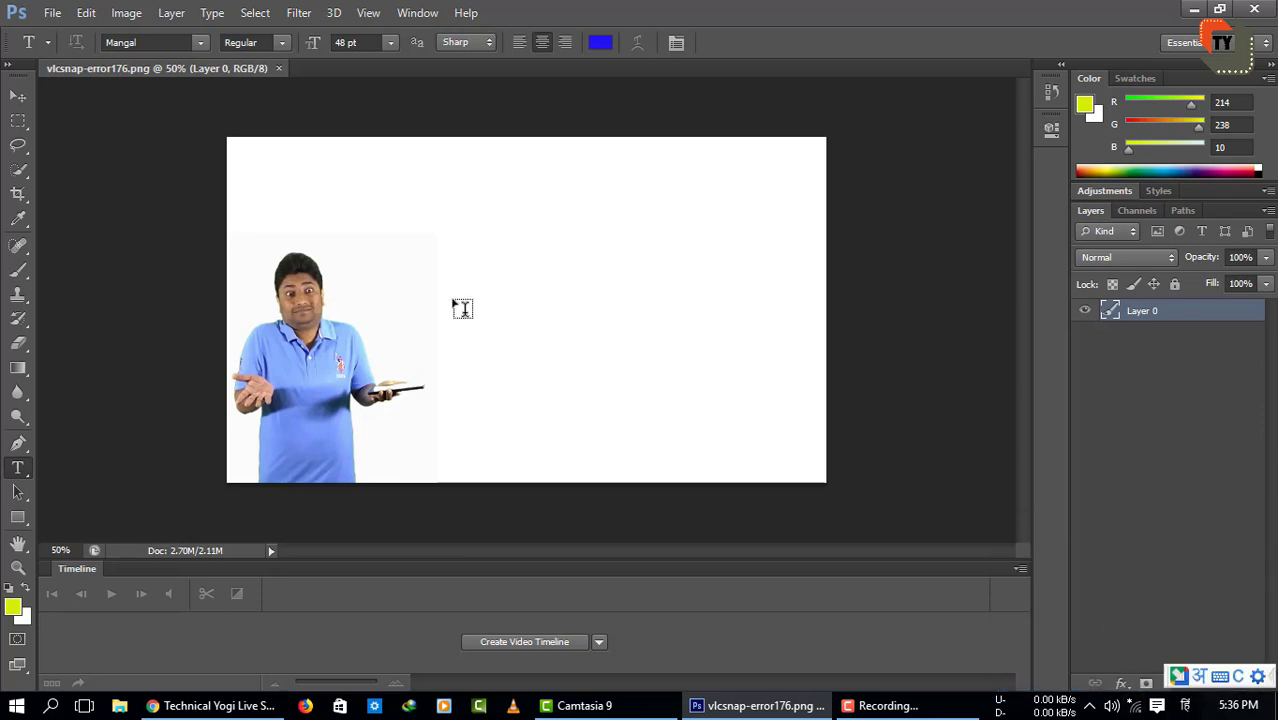
click(296, 188)
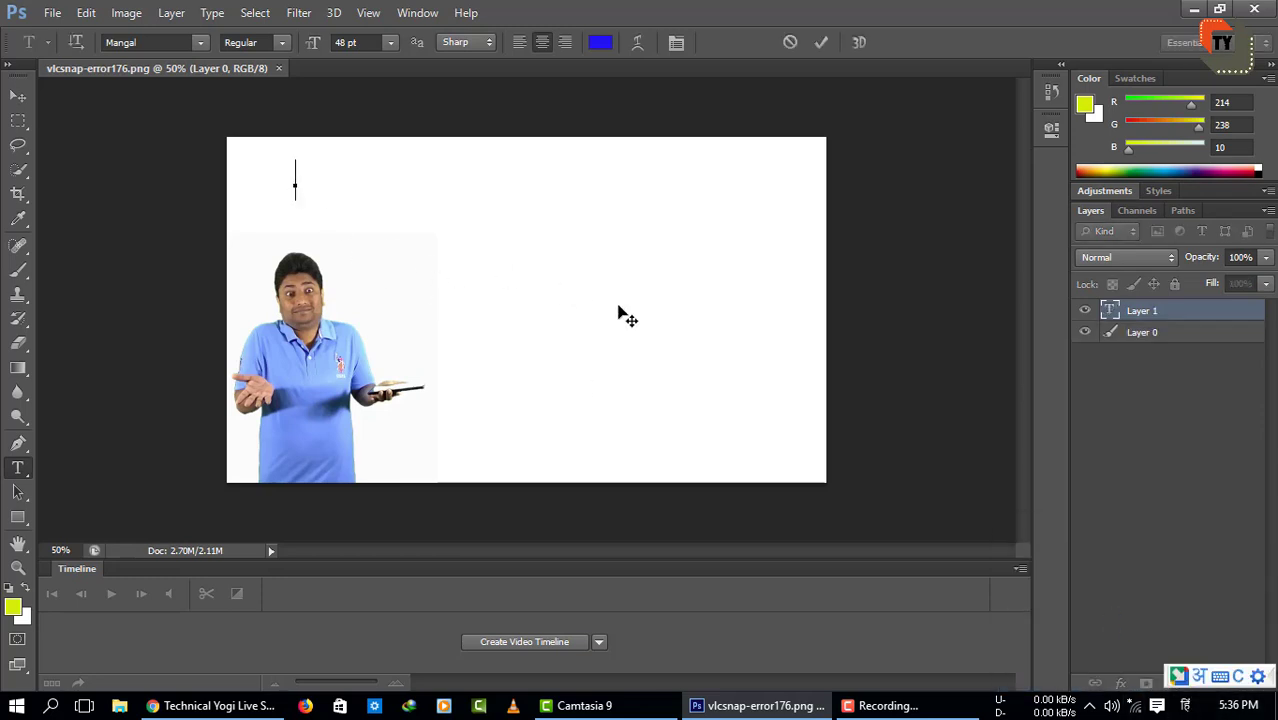
text(phot)
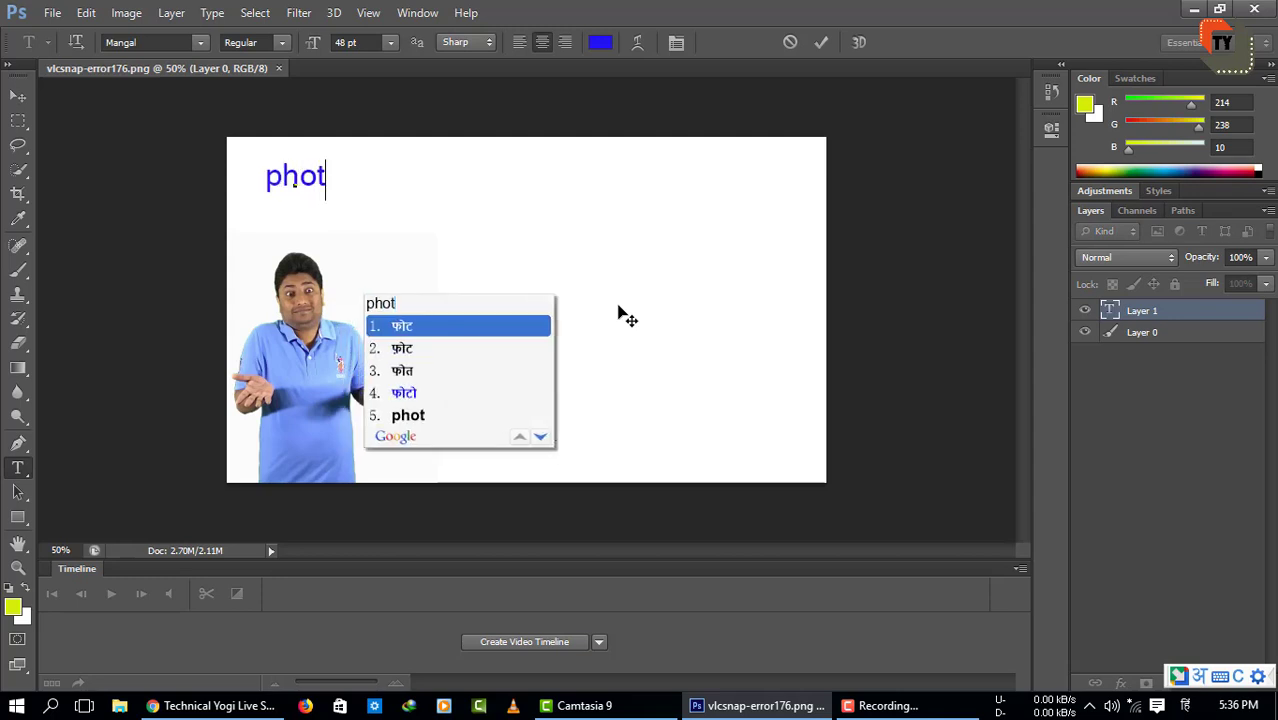
text(oso)
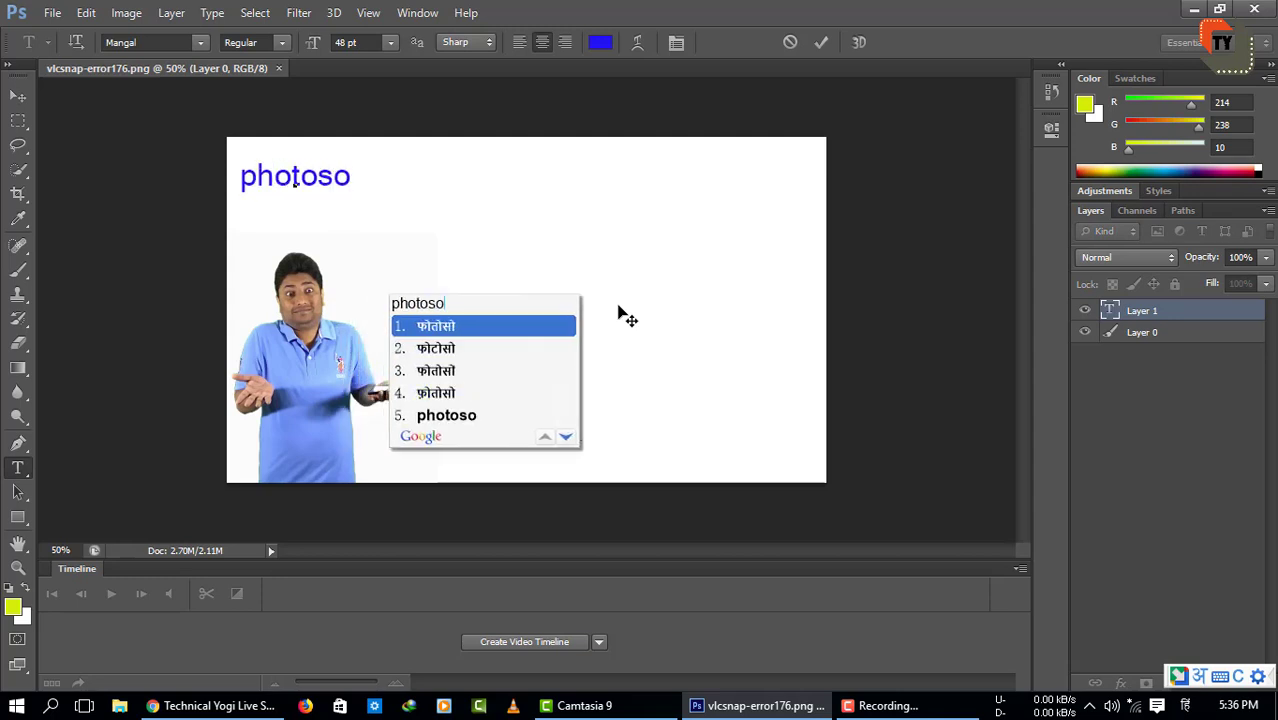
text(p)
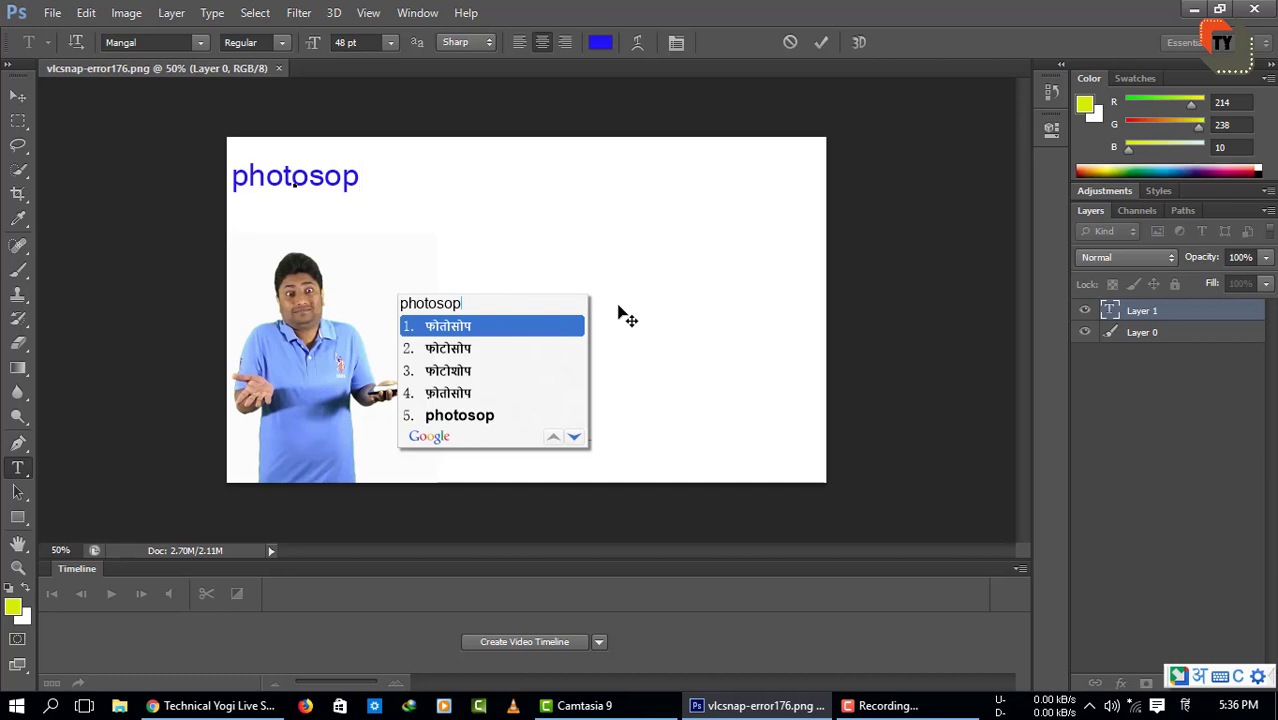
key(BackSpace)
key(BackSpace)
text(h)
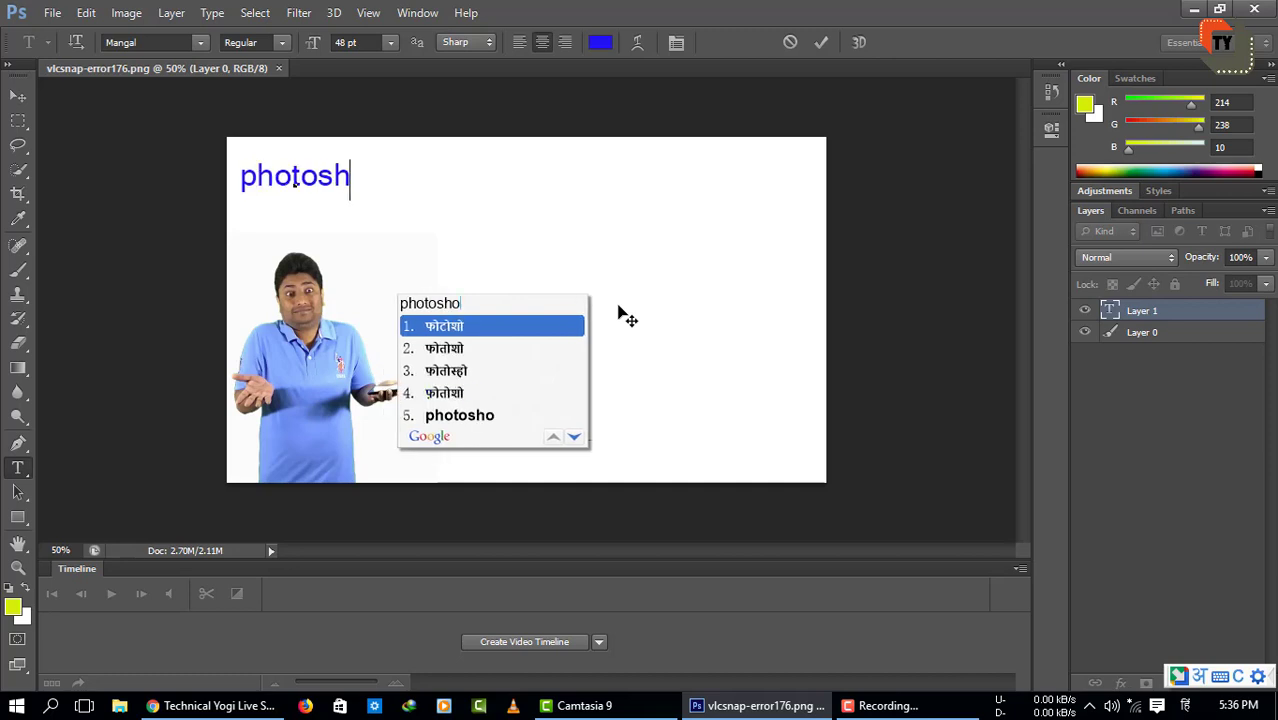
text(op)
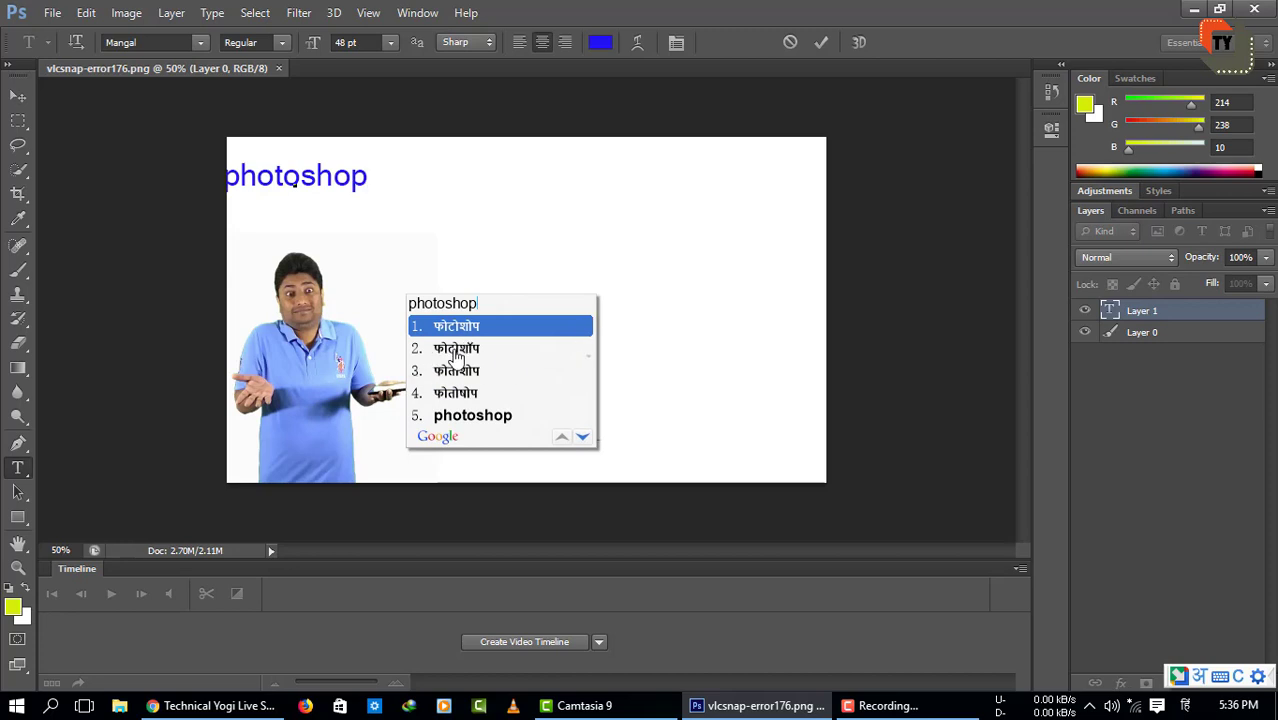
click(456, 349)
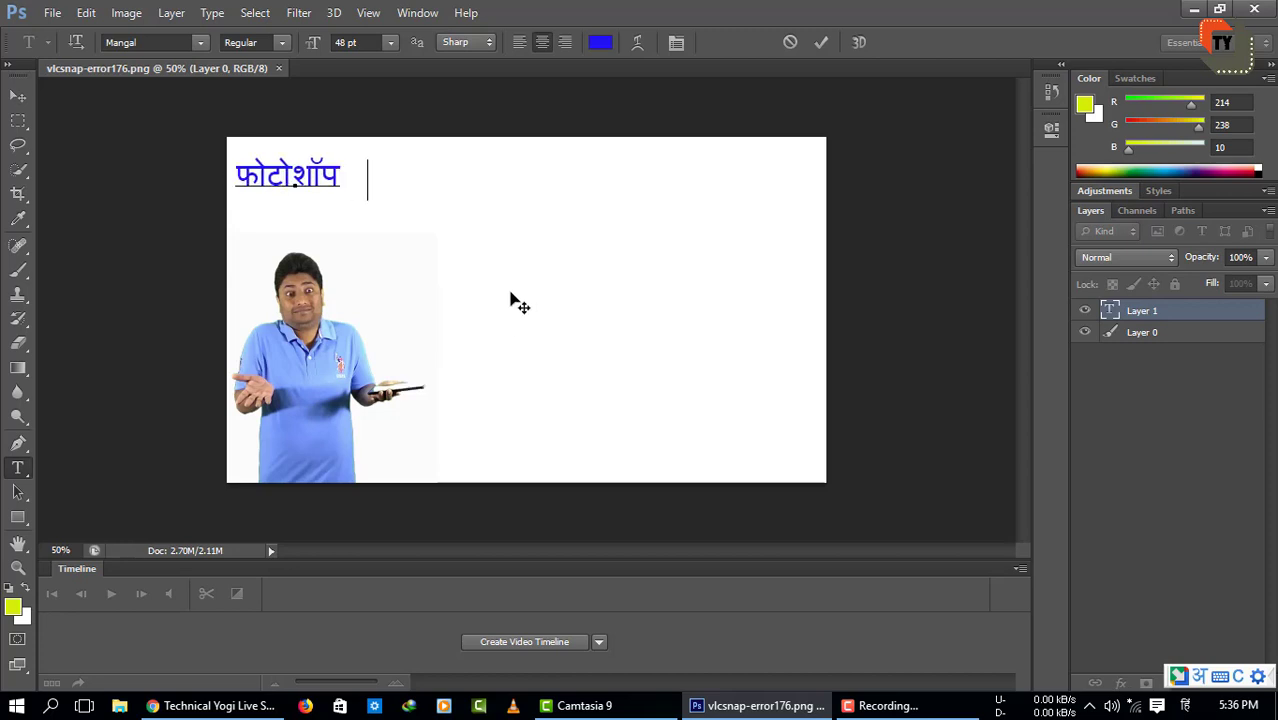
Step: Continue the headline with में बिना कोई गलती किए हिंदी via transliteration suggestions
text(me )
text(b)
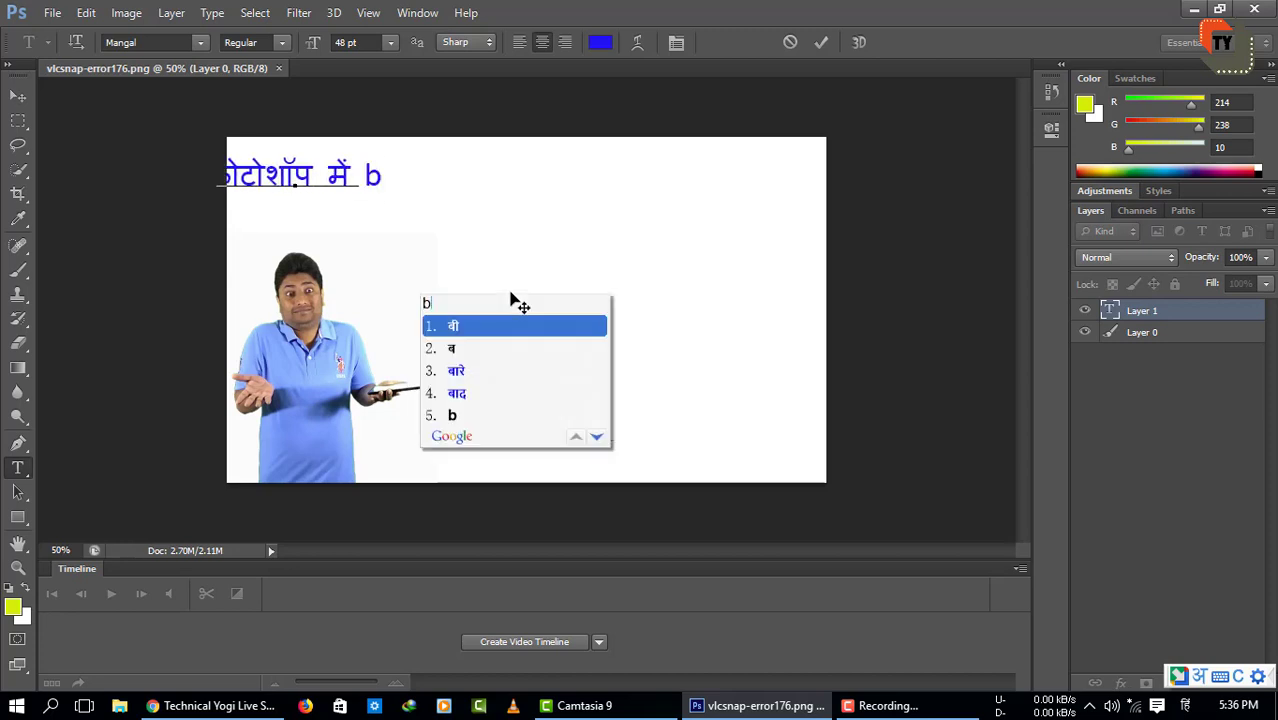
text(ina)
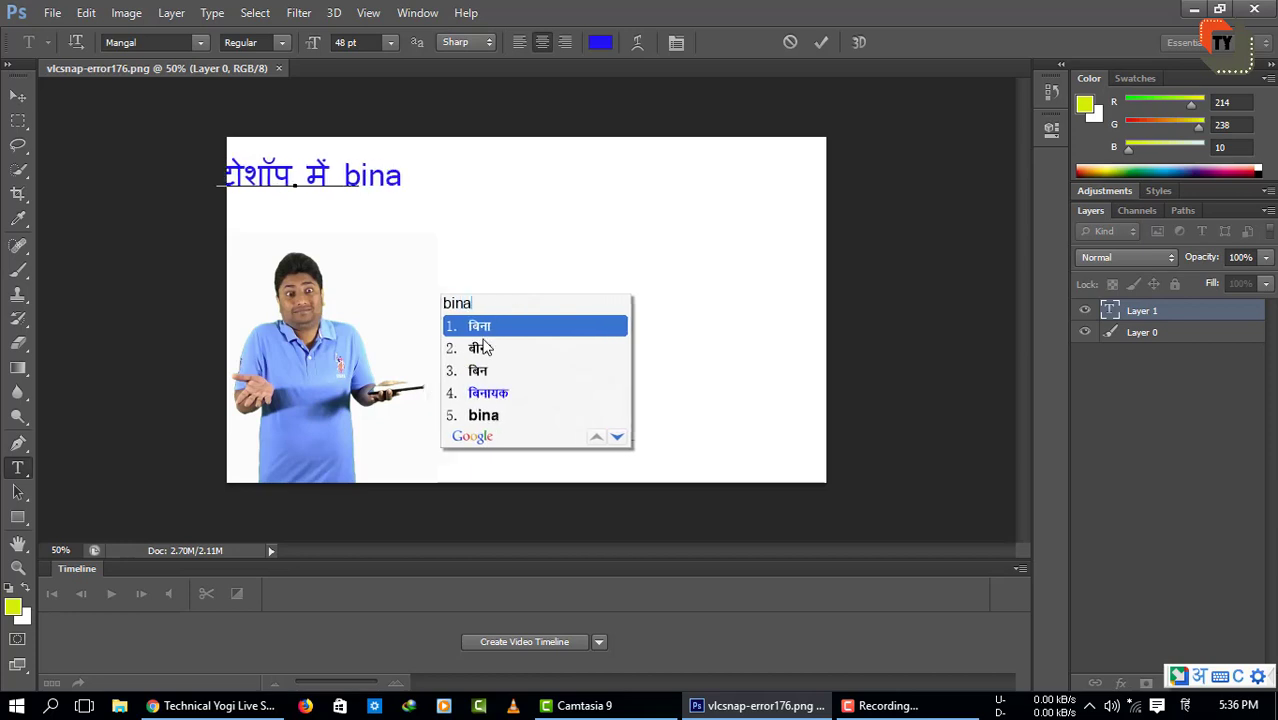
click(522, 333)
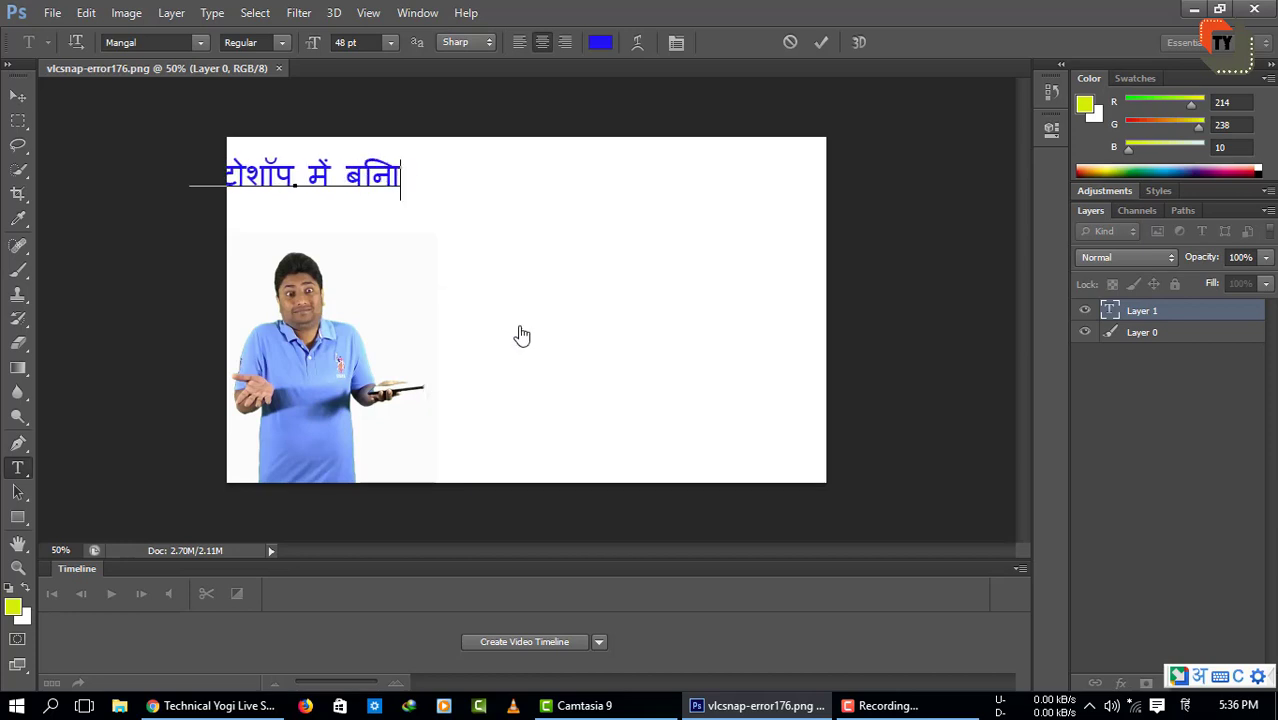
text(koi)
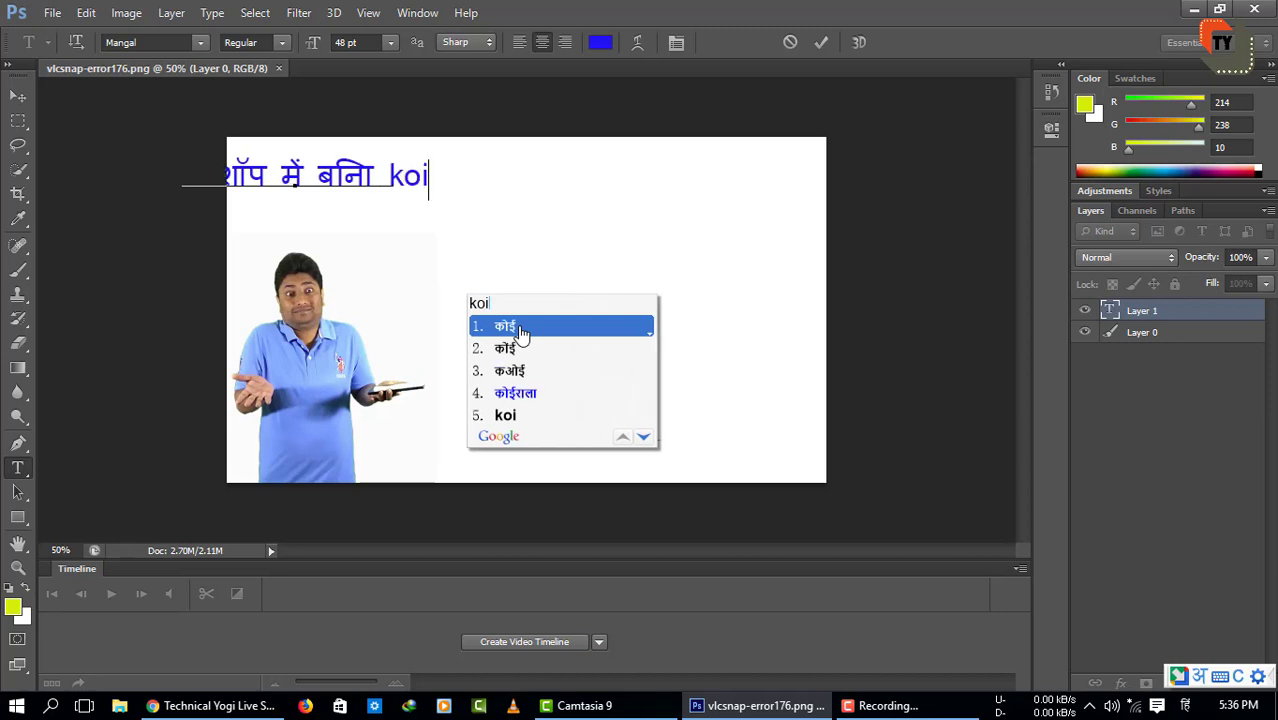
click(522, 333)
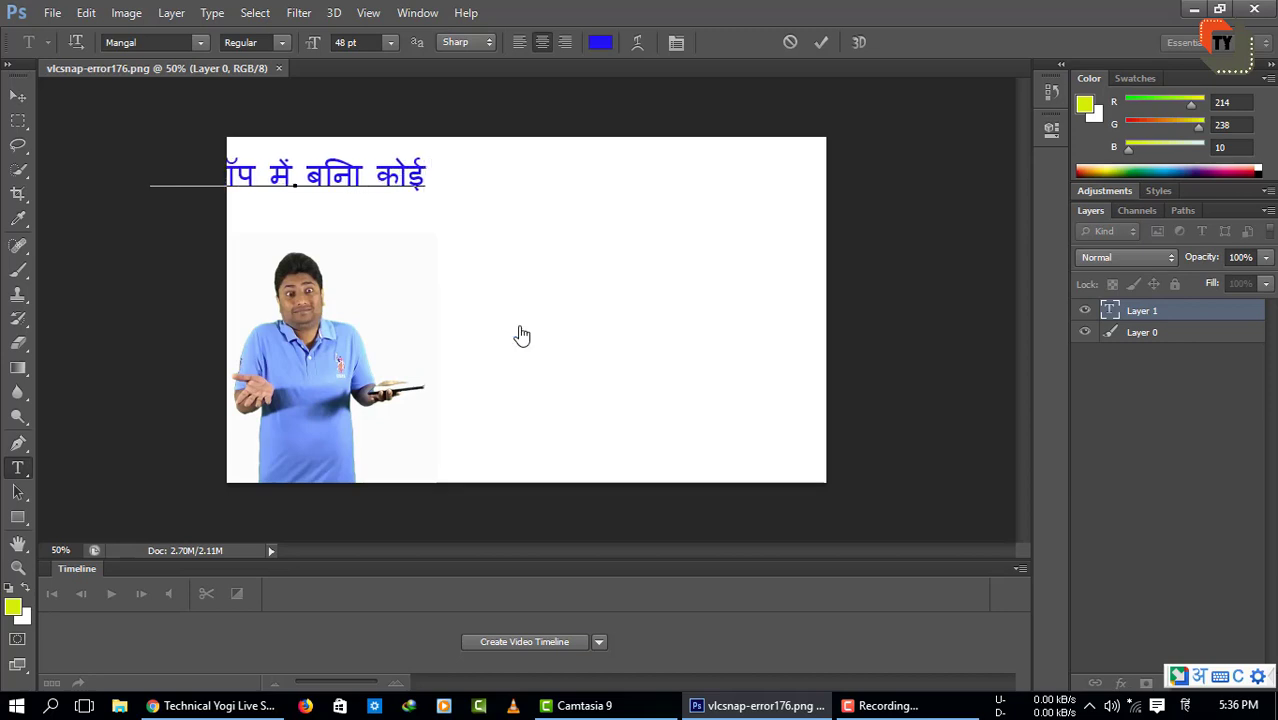
text(gal)
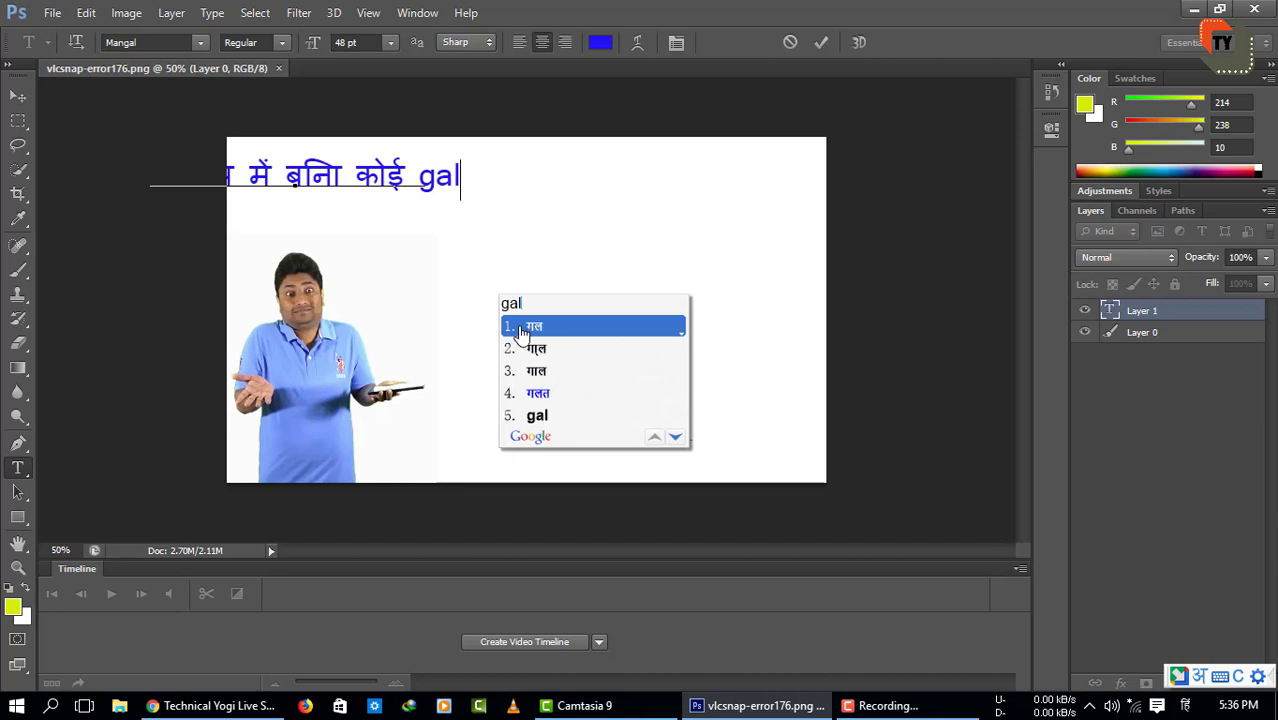
text(ti)
key(Escape)
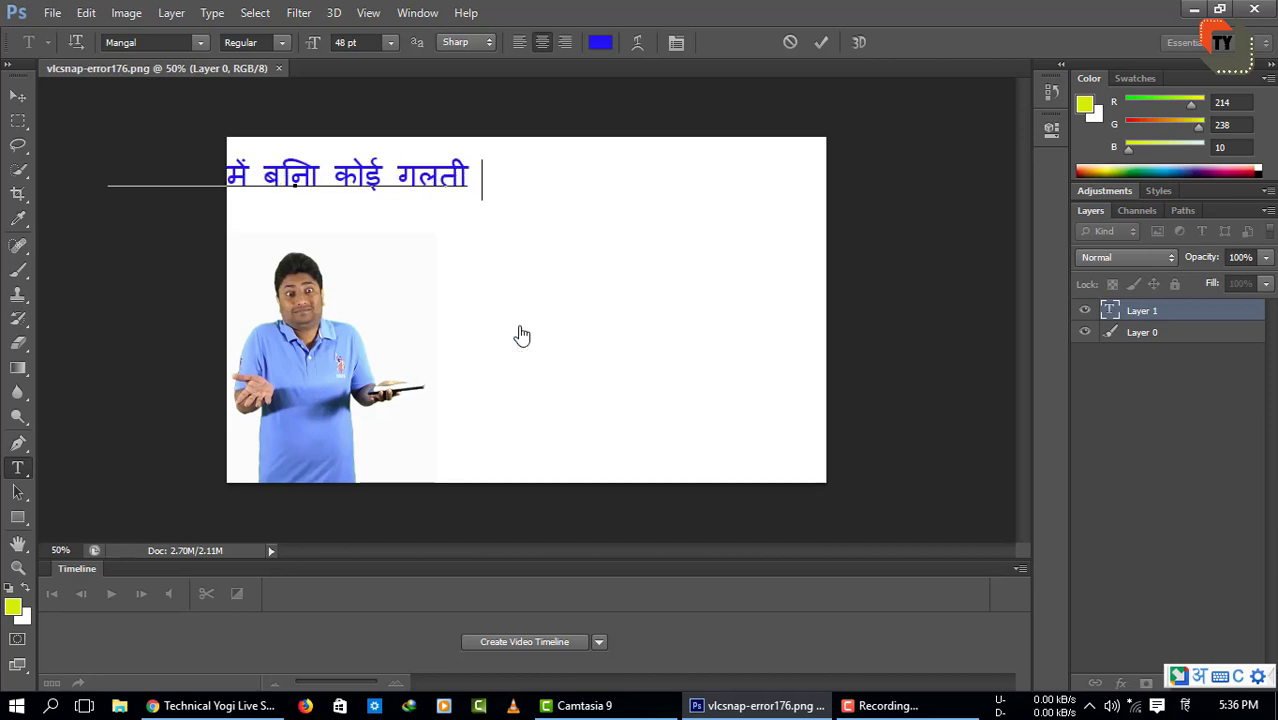
text(kiye)
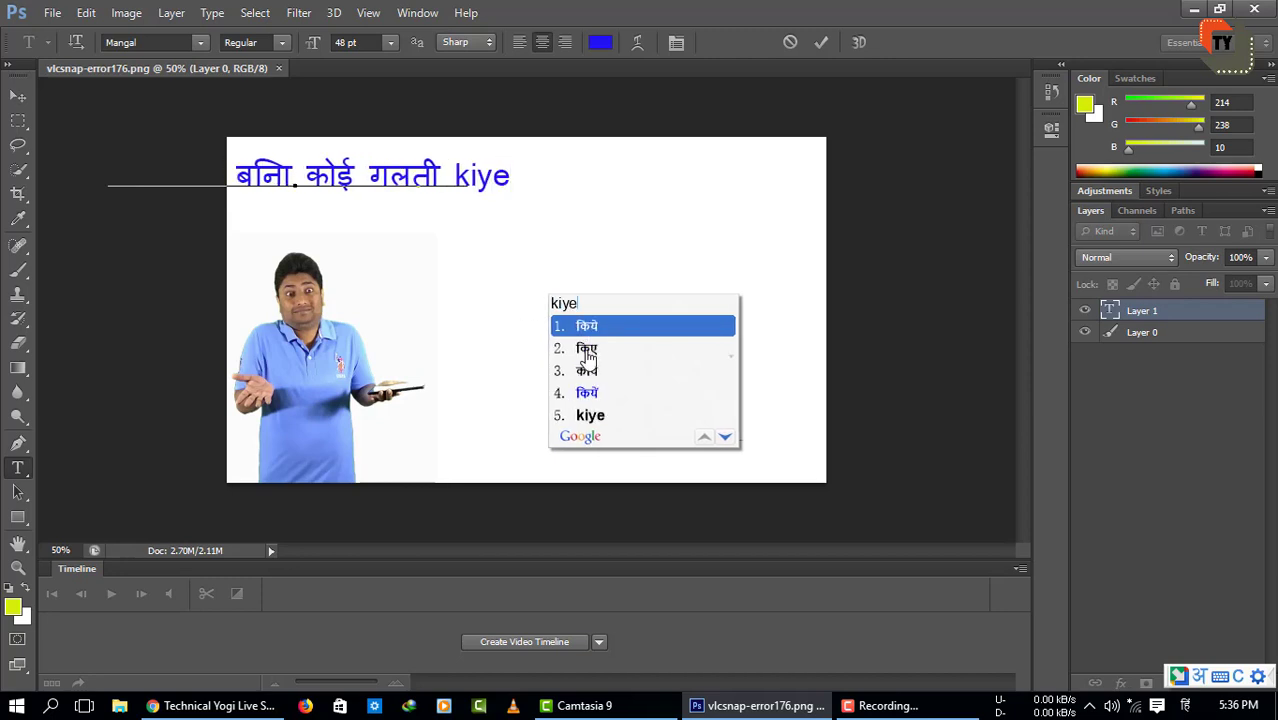
click(588, 352)
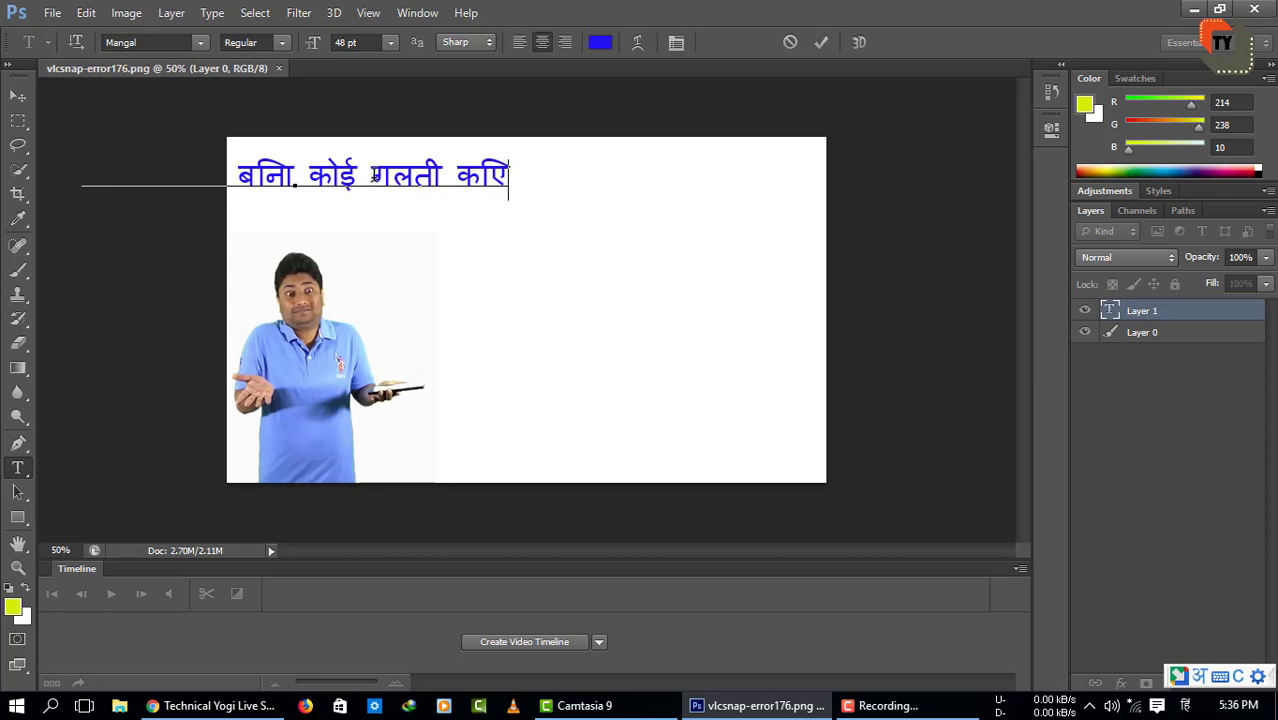
text( h)
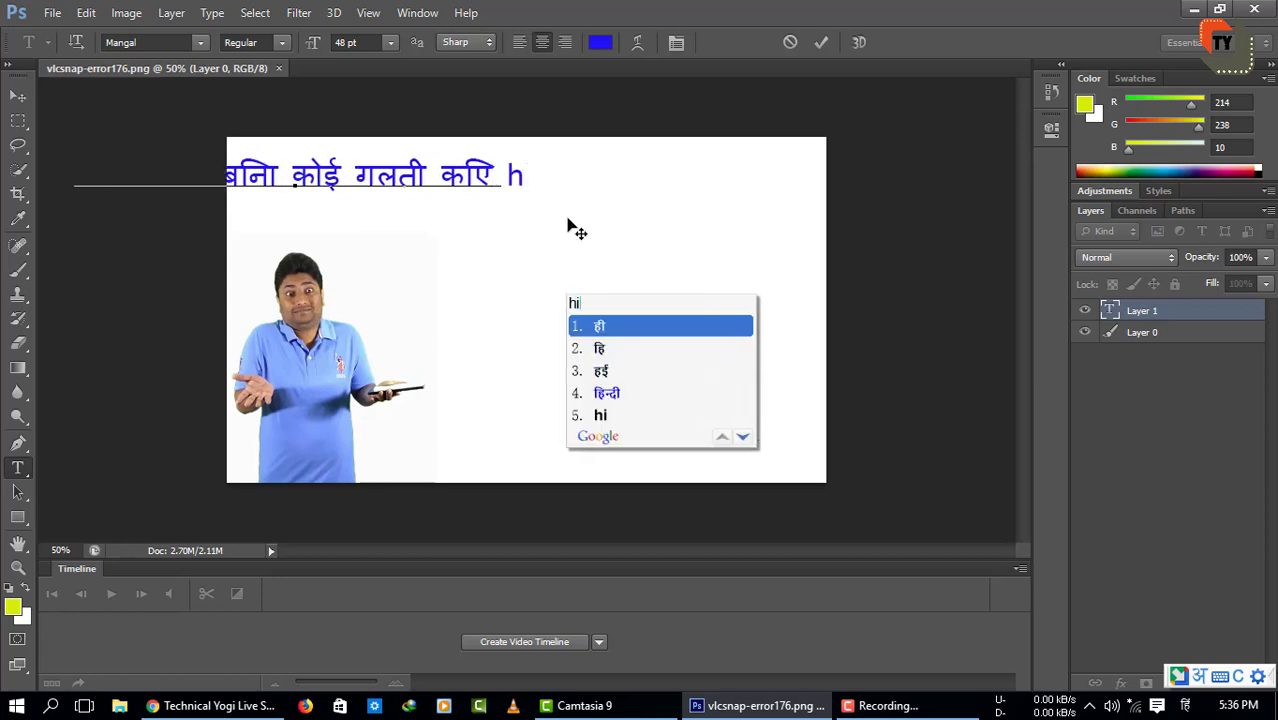
text(indi)
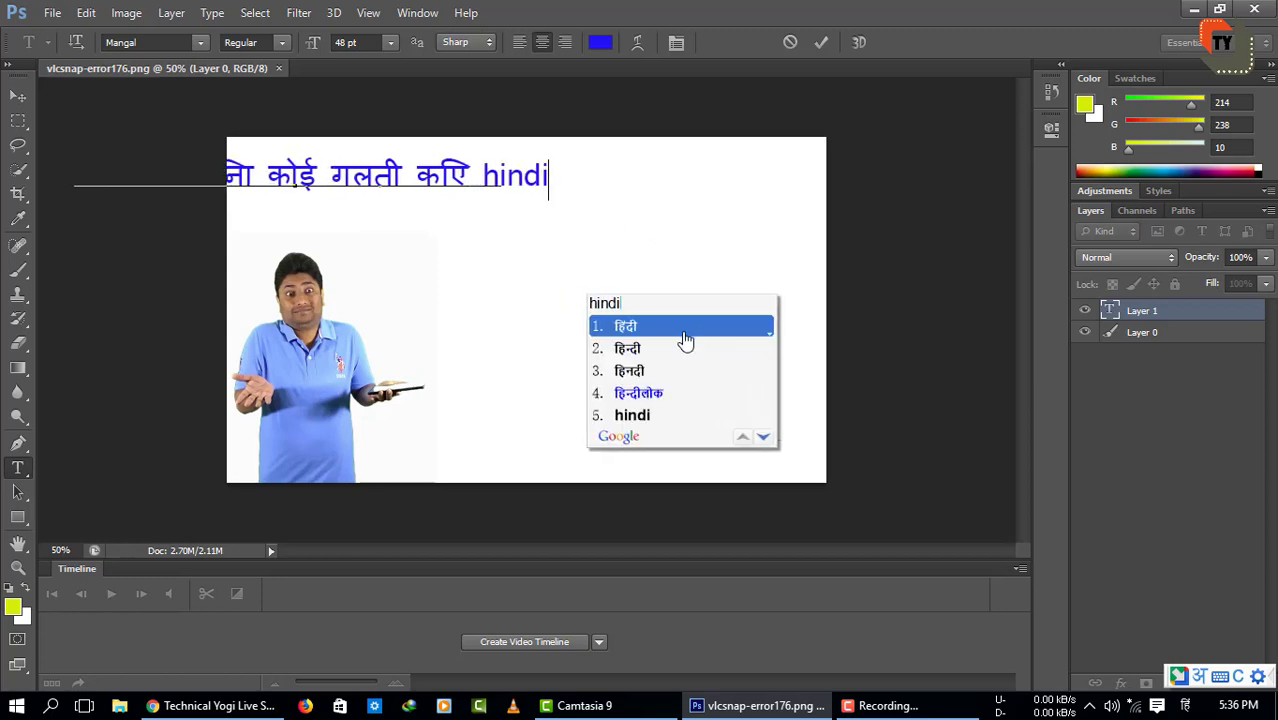
click(685, 340)
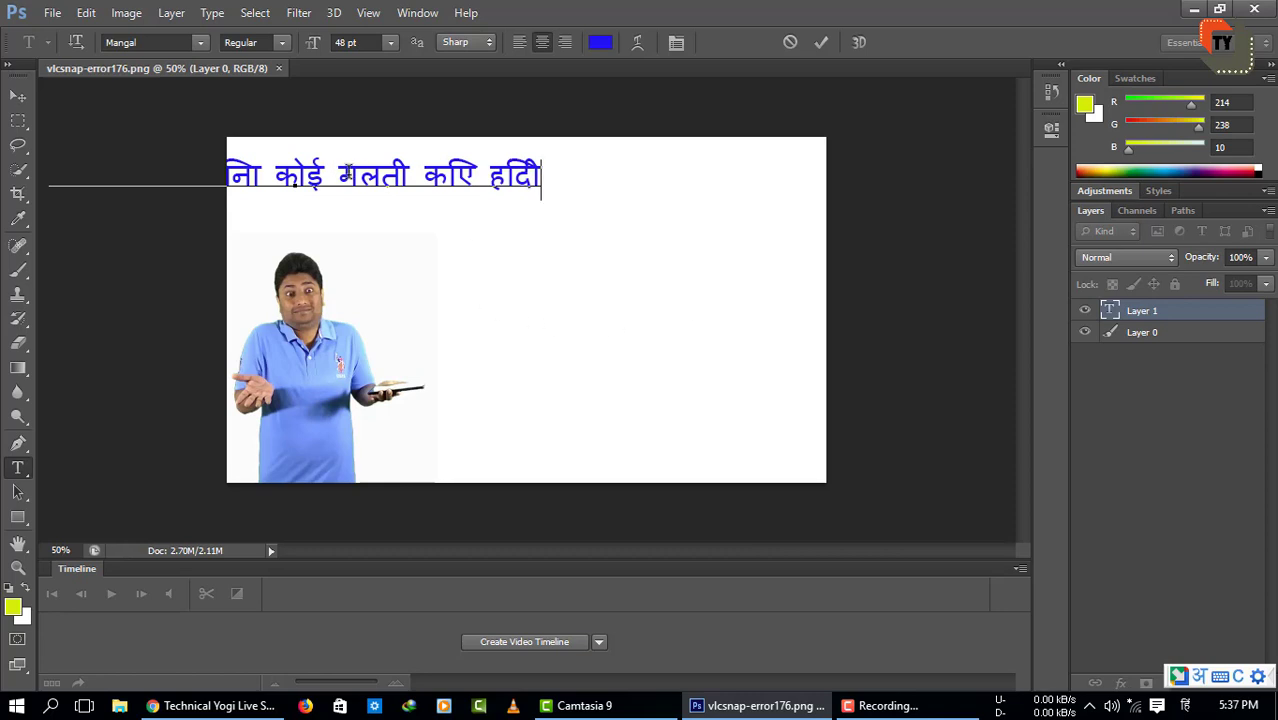
Step: Move the headline above the photo and scale it to about 102 pt
drag(343, 178, 563, 222)
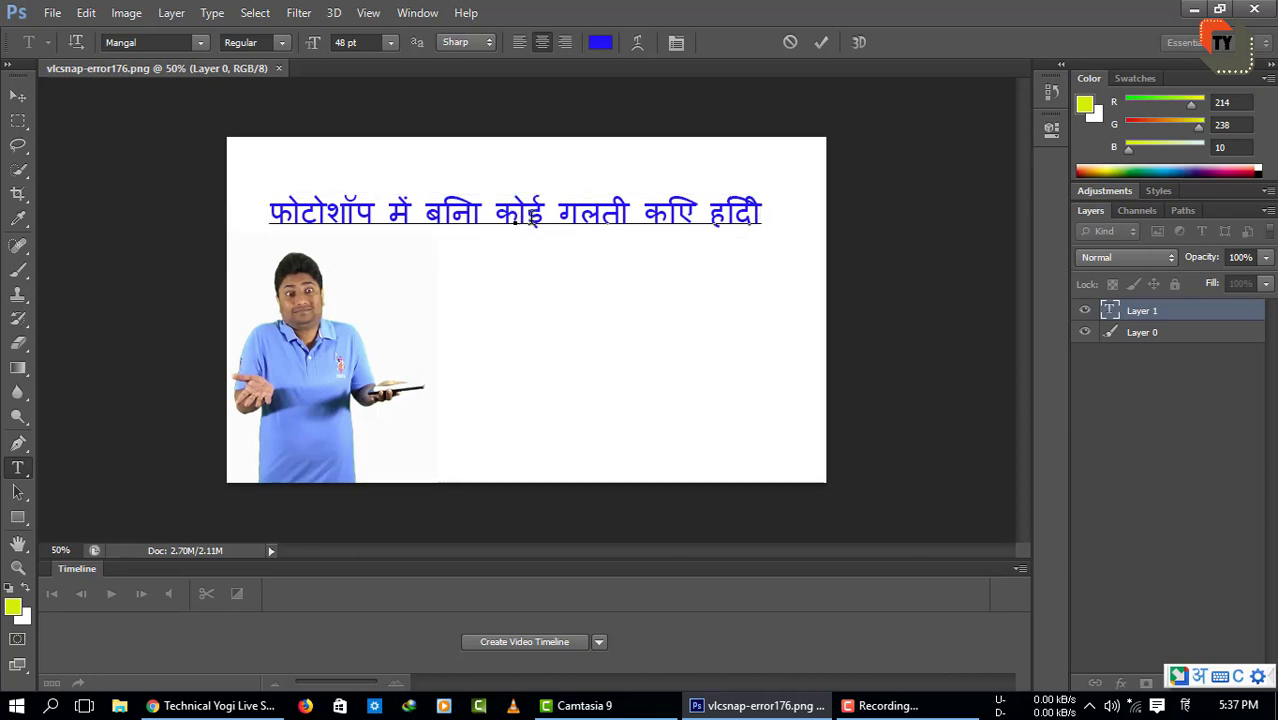
key(ctrl)
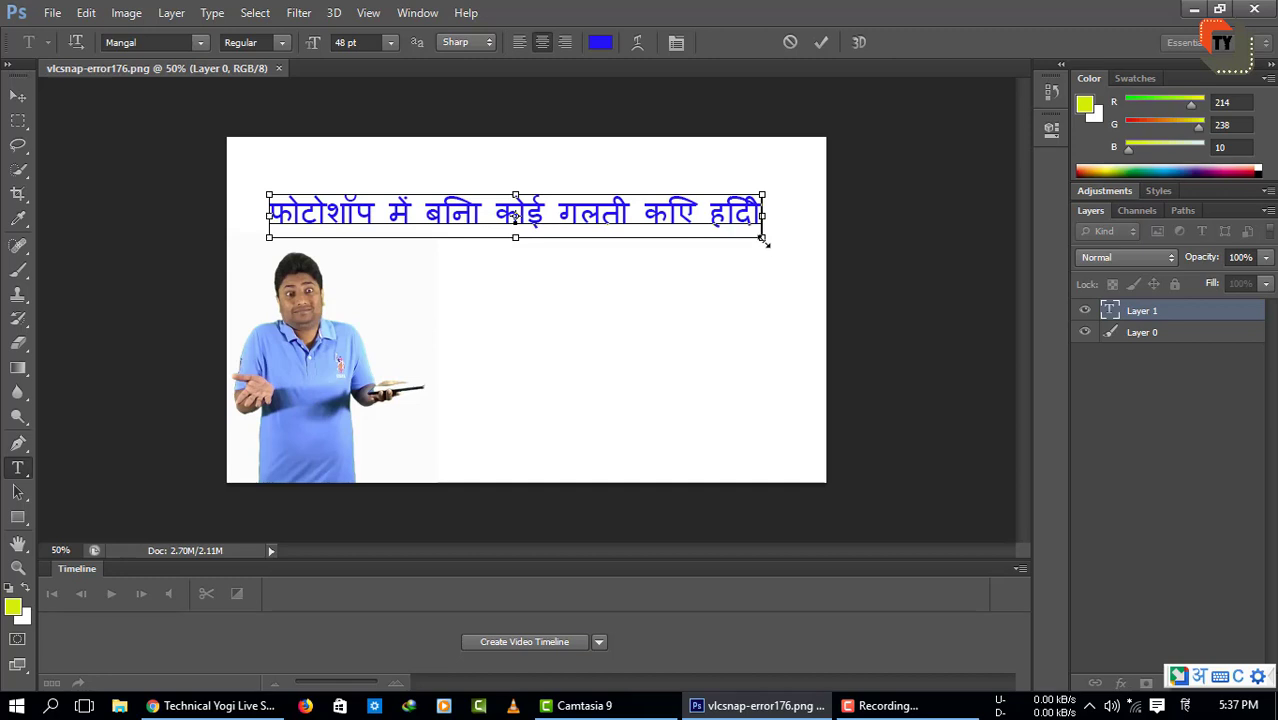
mouse_move(765, 241)
mouse_down()
mouse_move(821, 342)
mouse_move(806, 365)
mouse_up()
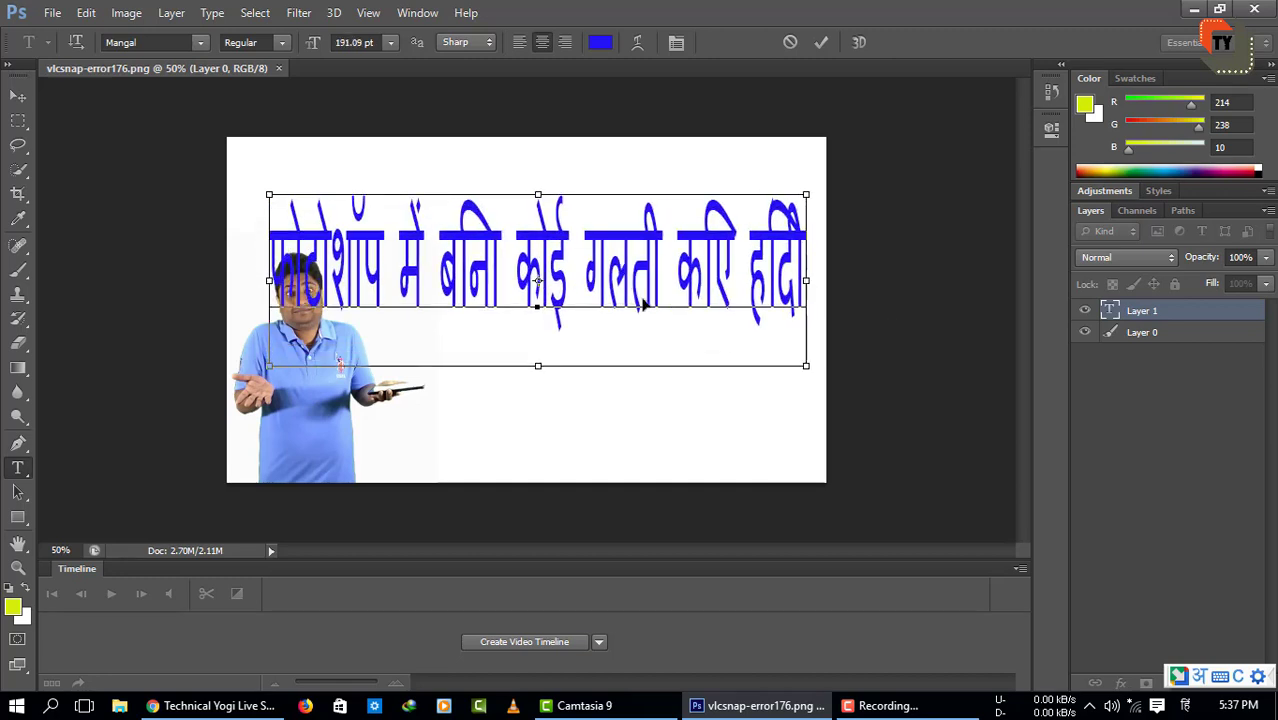
click(626, 270)
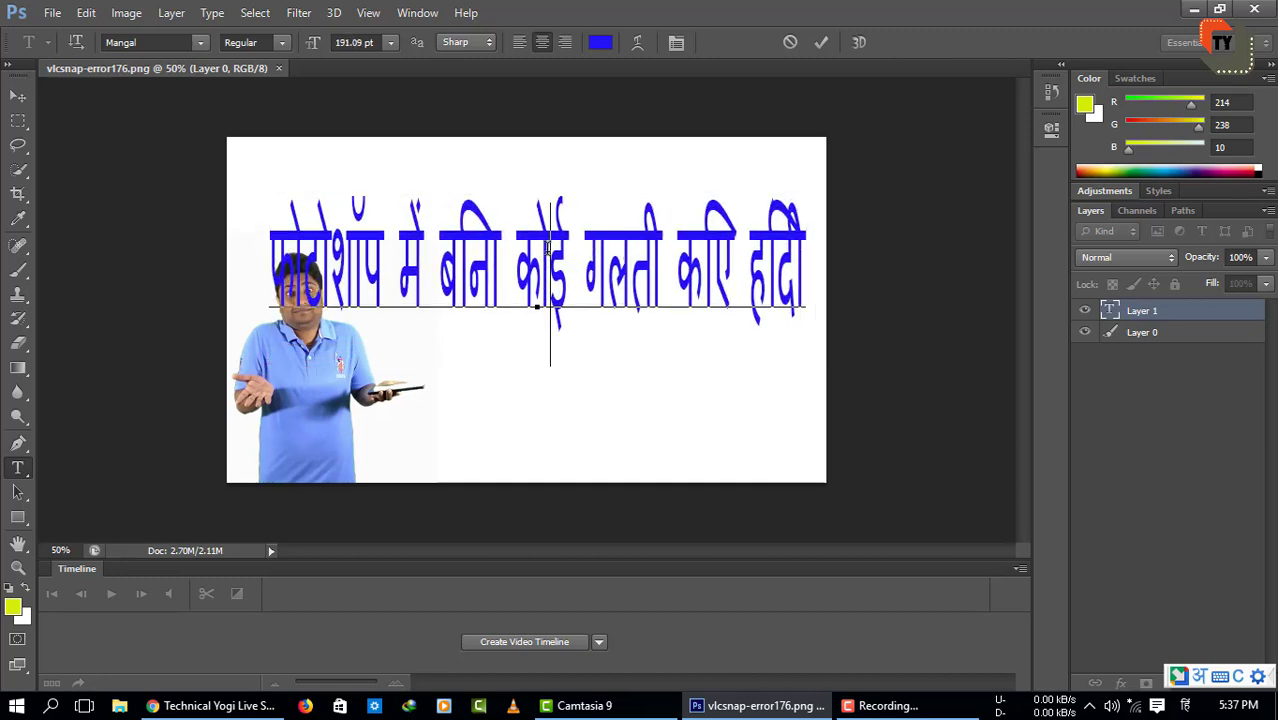
key(ctrl)
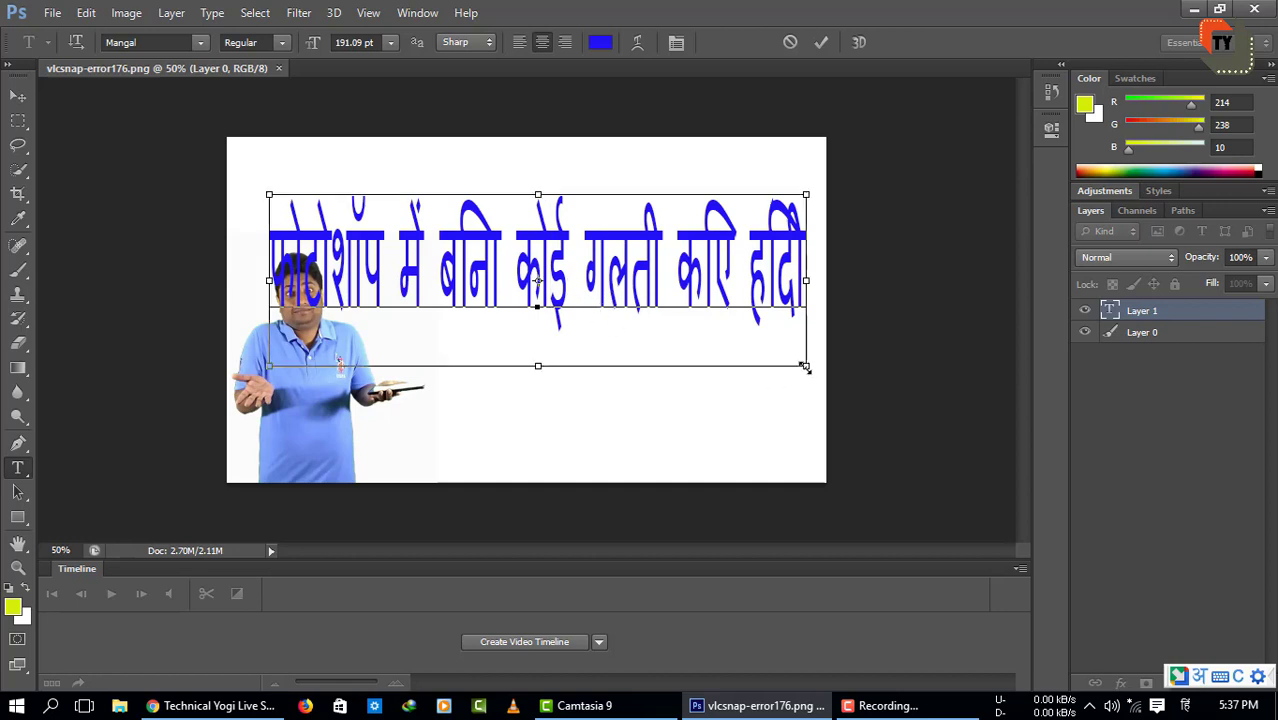
drag(808, 366, 790, 258)
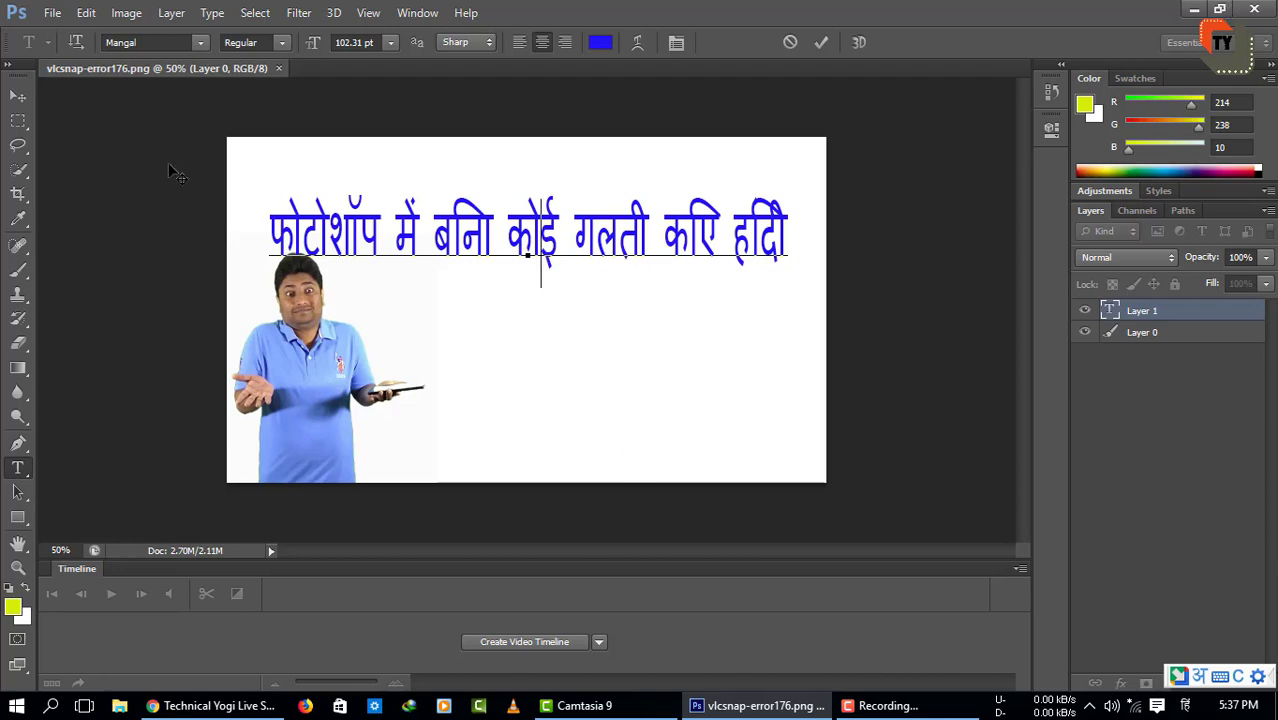
Step: Quit Photoshop, discarding the uncommitted text edits
click(85, 14)
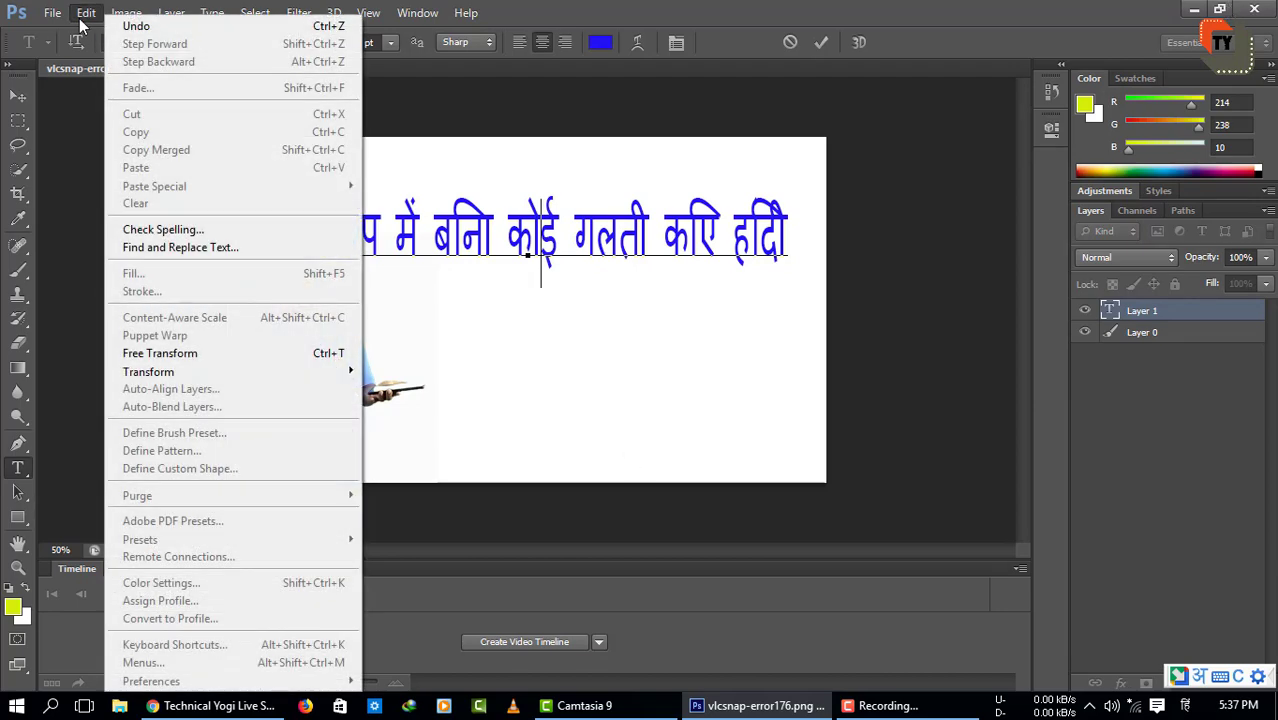
click(583, 424)
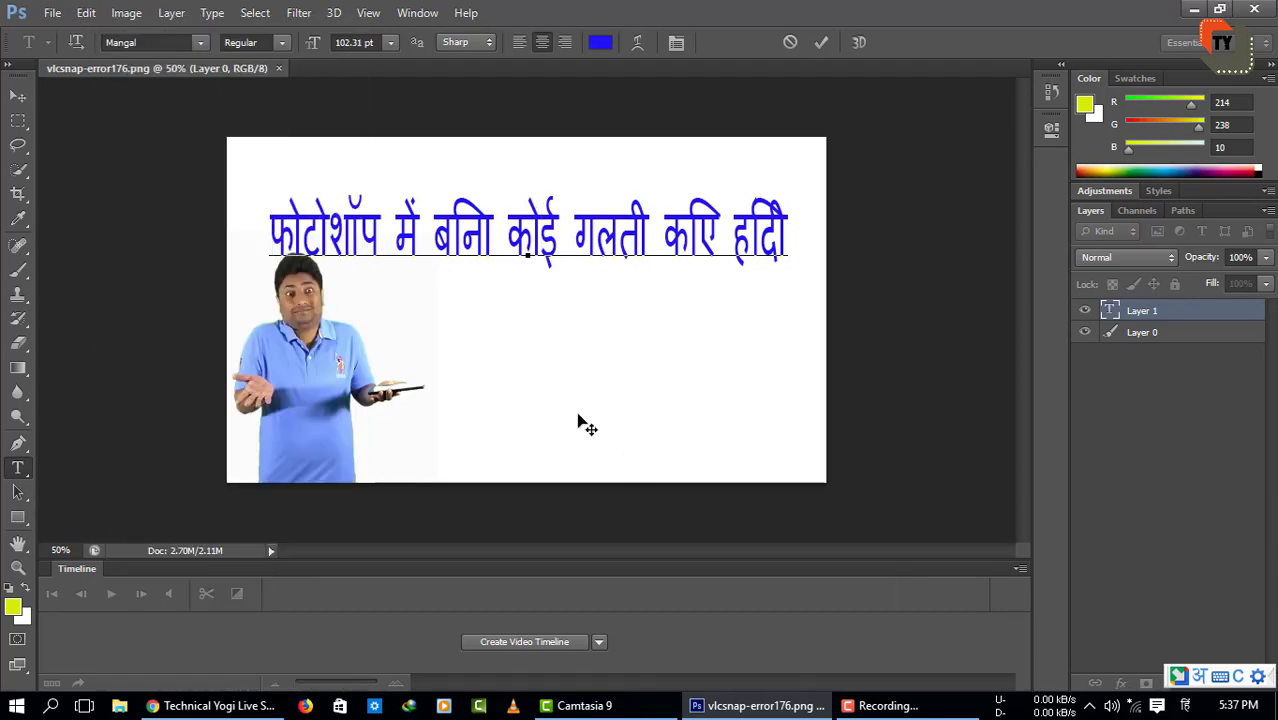
click(1256, 9)
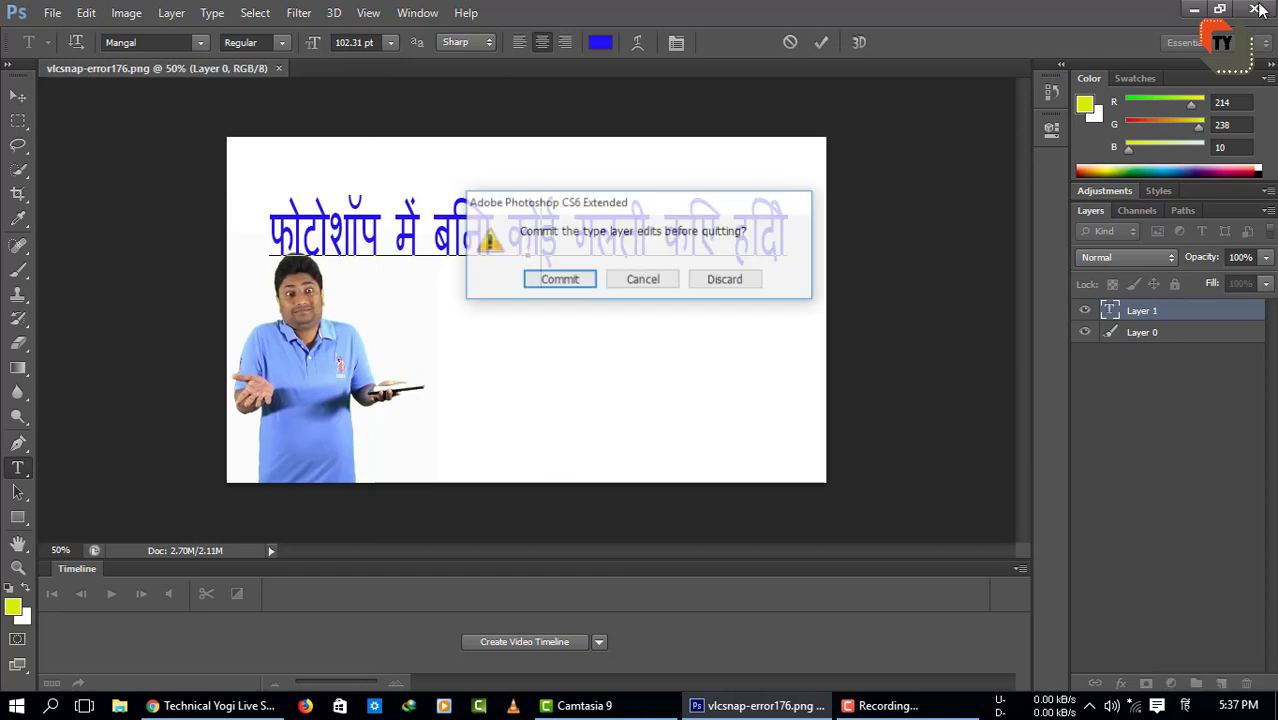
click(634, 281)
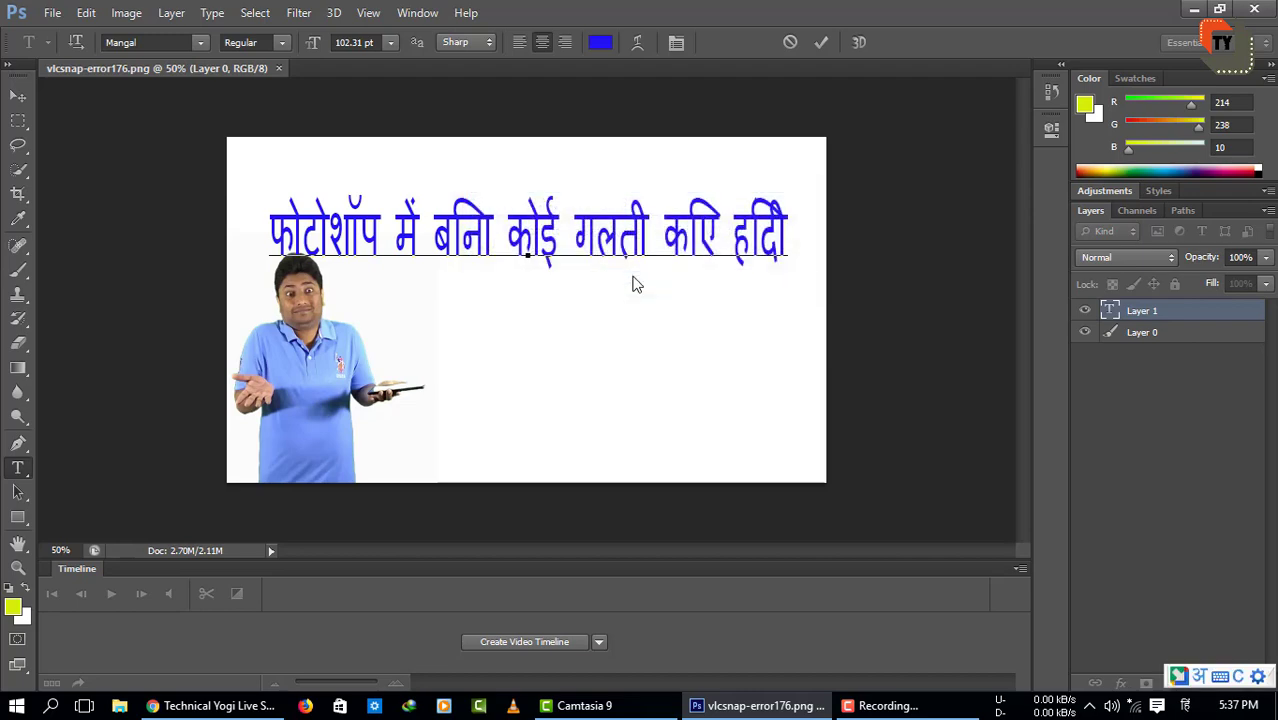
click(1254, 12)
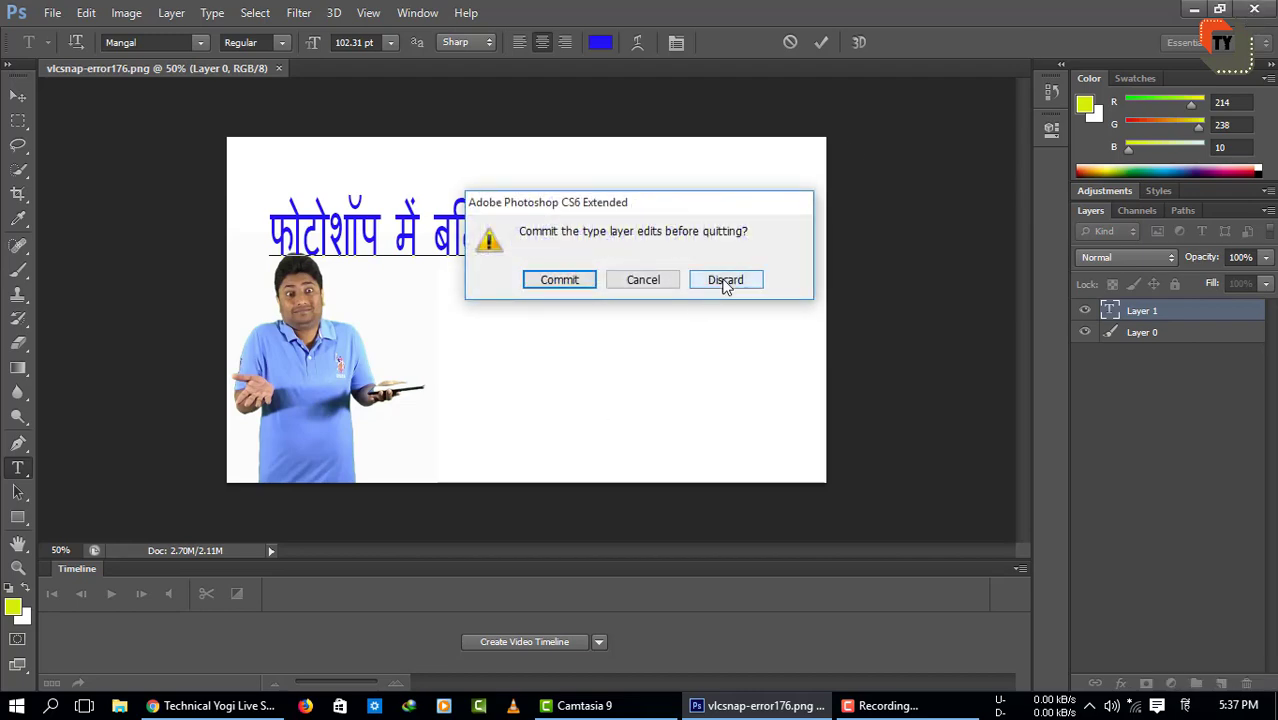
click(720, 283)
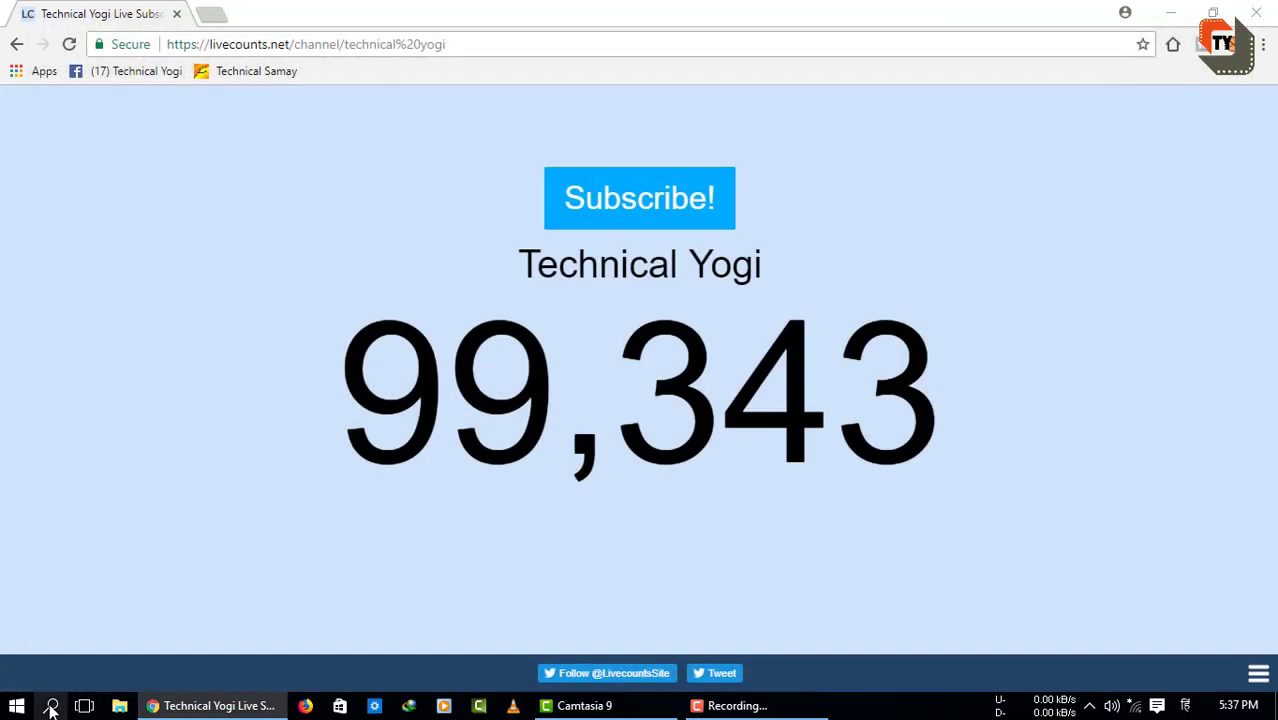
Step: Search 'ph' in Windows search and launch Adobe Photoshop CS6
click(51, 706)
text(ph)
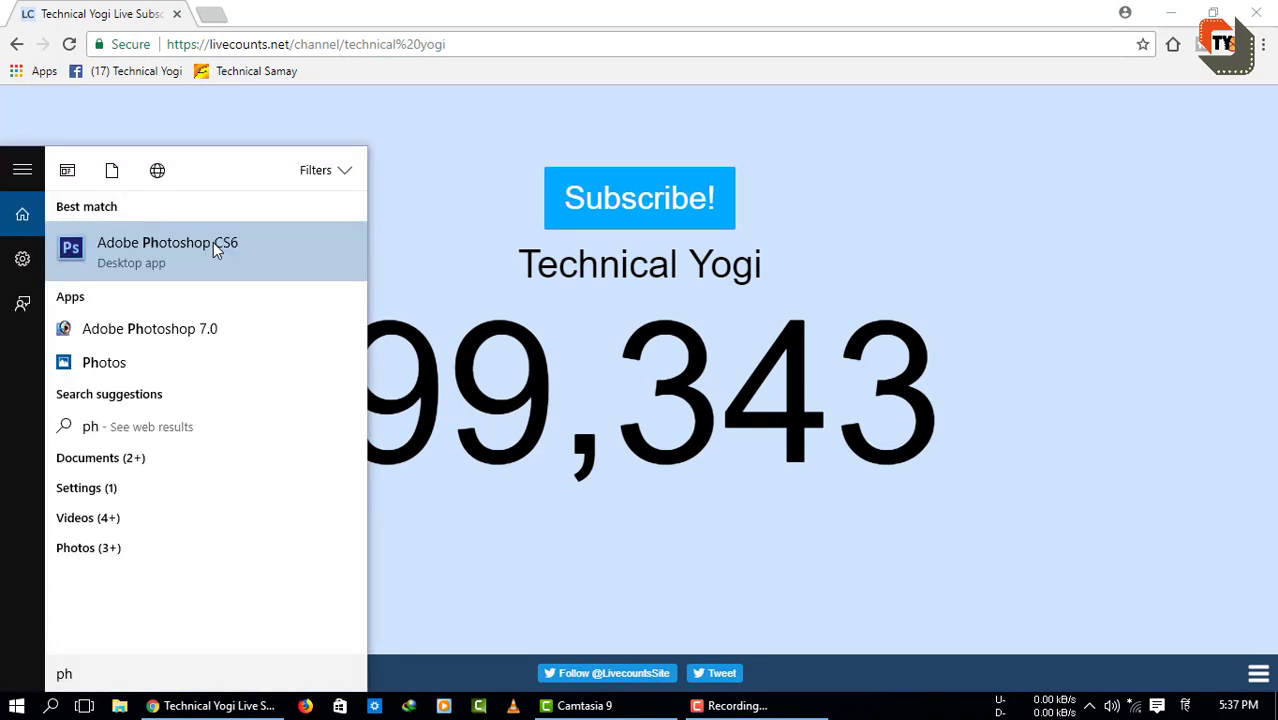
click(213, 242)
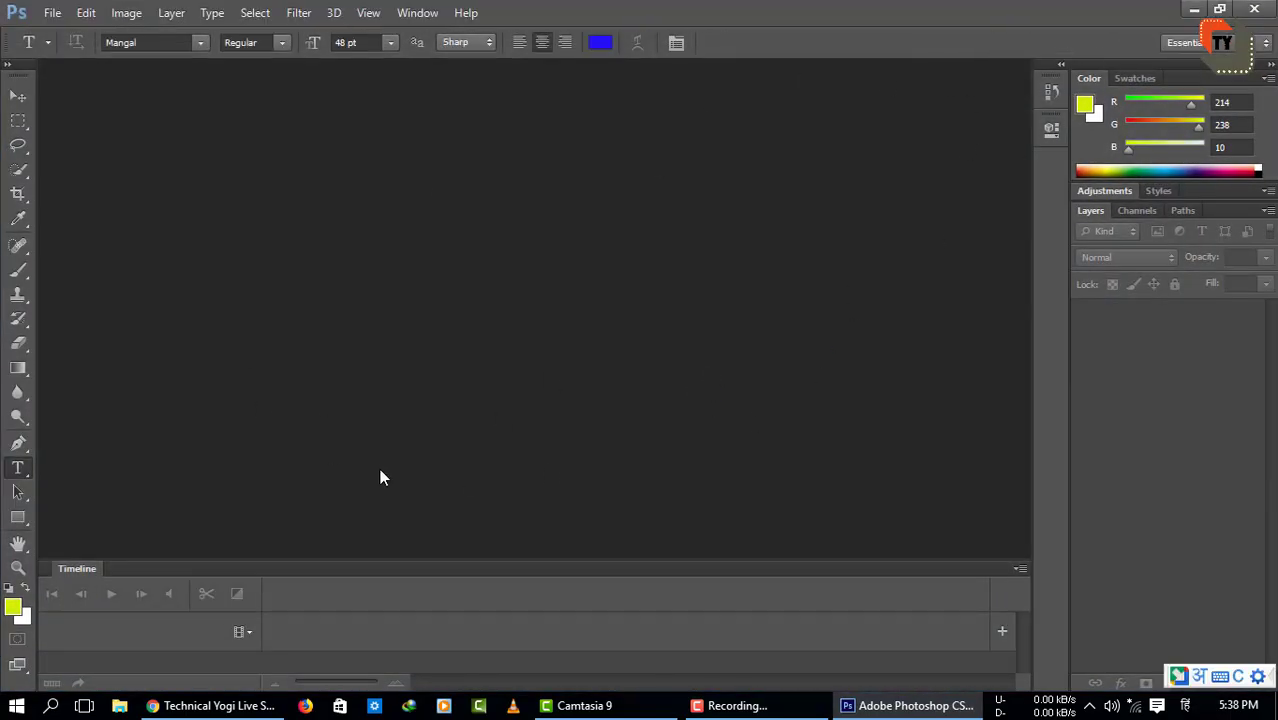
Step: Choose the Middle Eastern text engine in Type preferences and confirm with OK
click(86, 14)
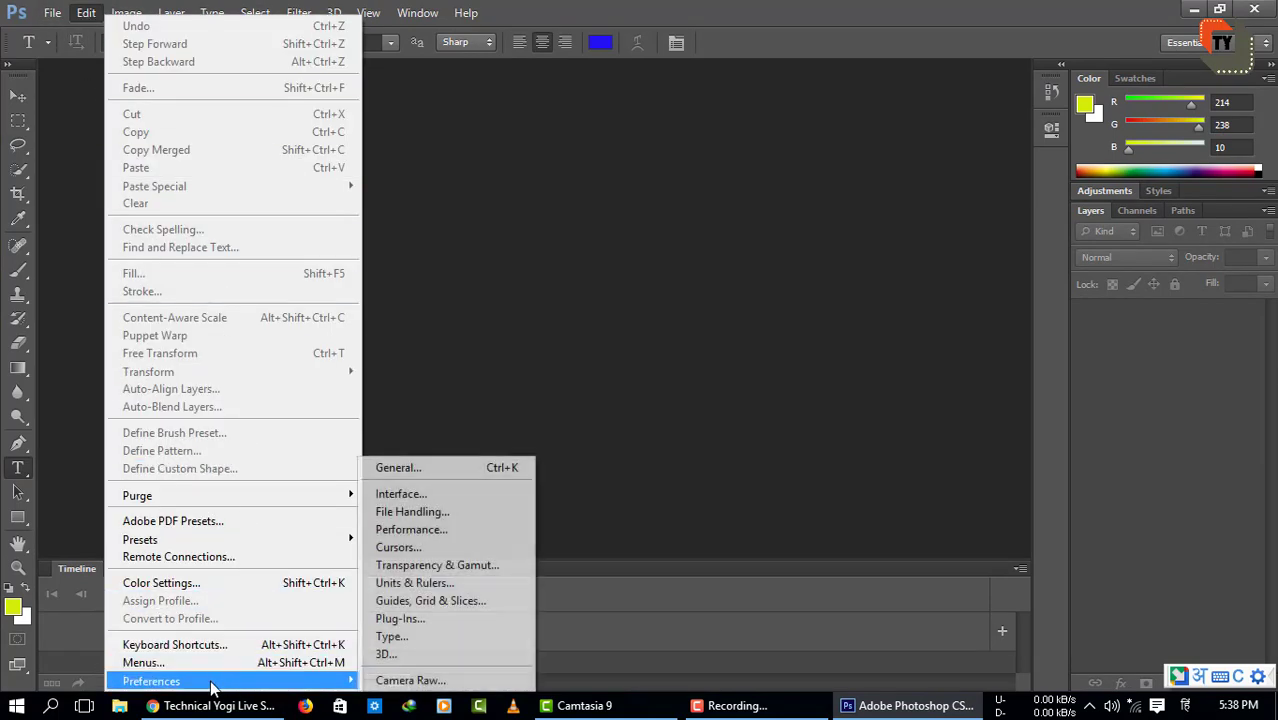
mouse_move(151, 681)
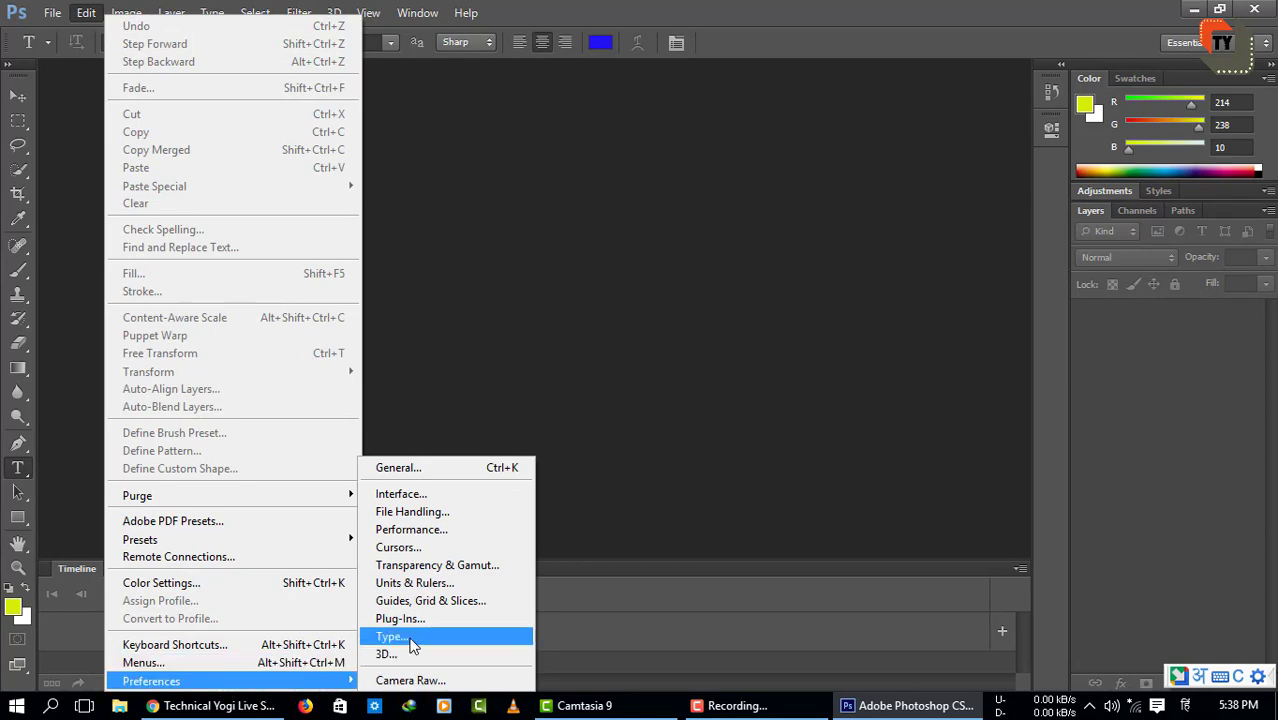
click(390, 637)
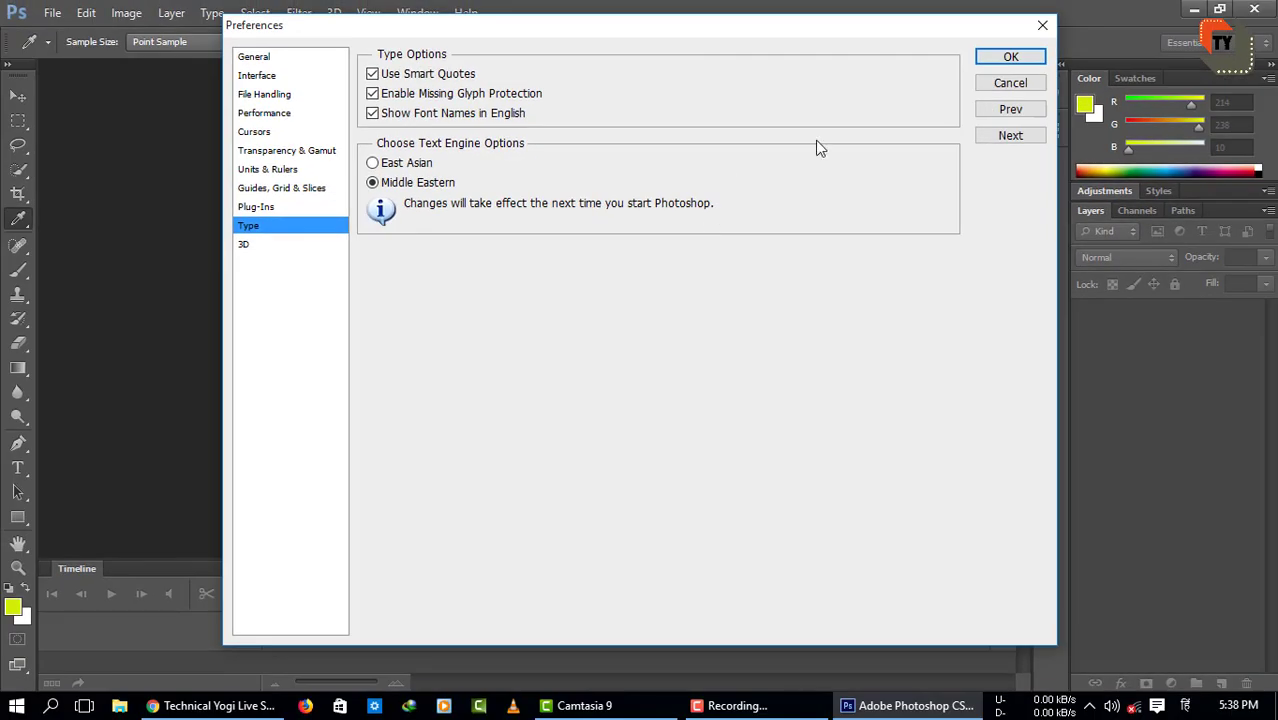
click(1030, 60)
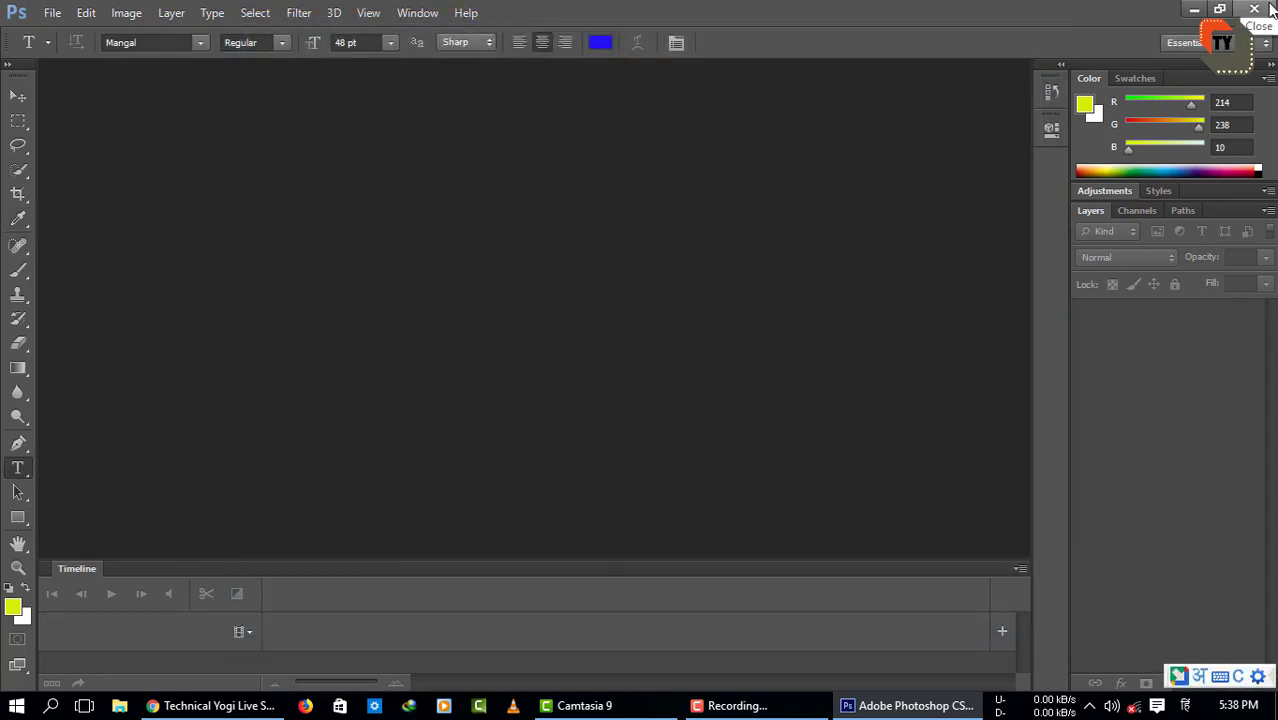
Step: Quit Photoshop and relaunch it by searching 'ph' in Windows search
click(1272, 8)
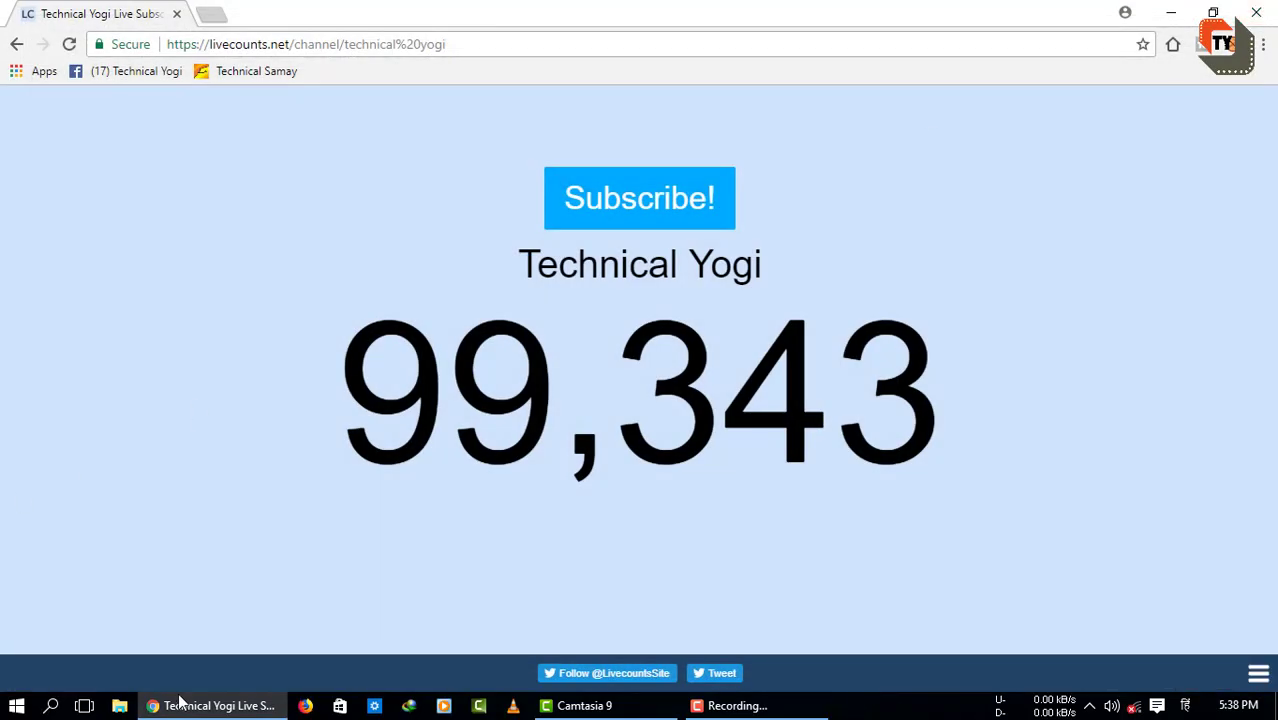
click(52, 708)
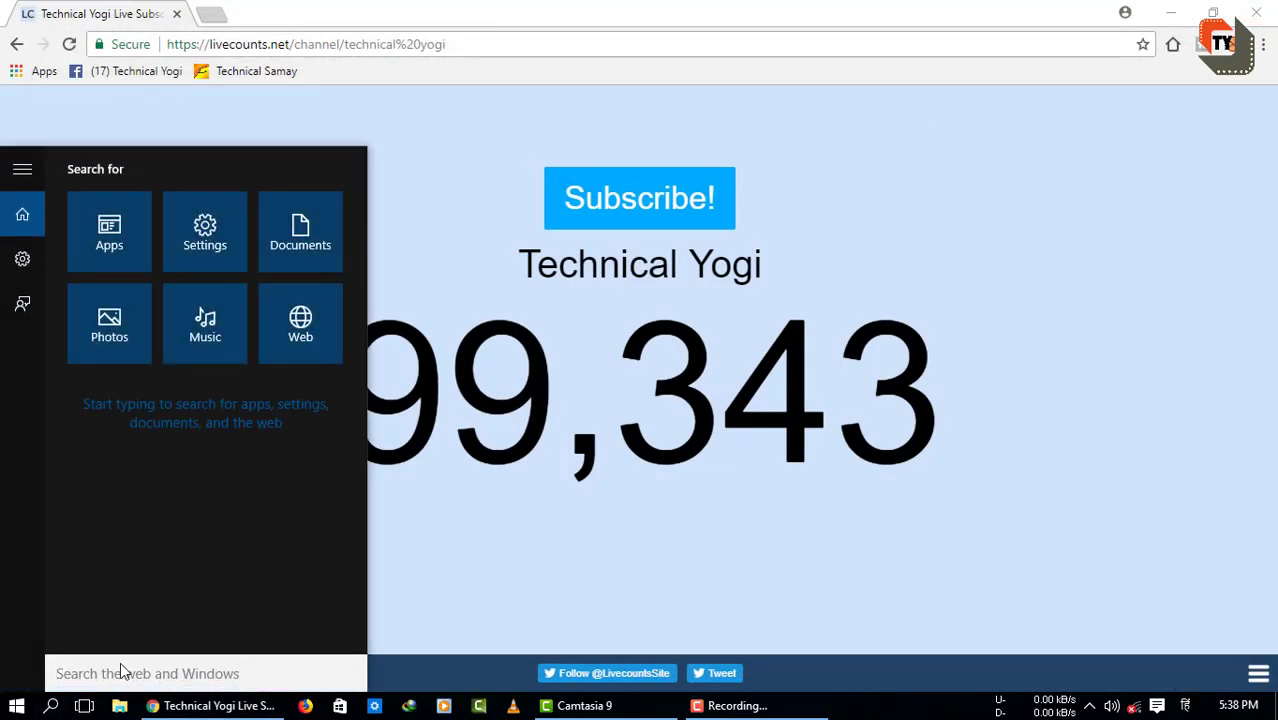
text(ph)
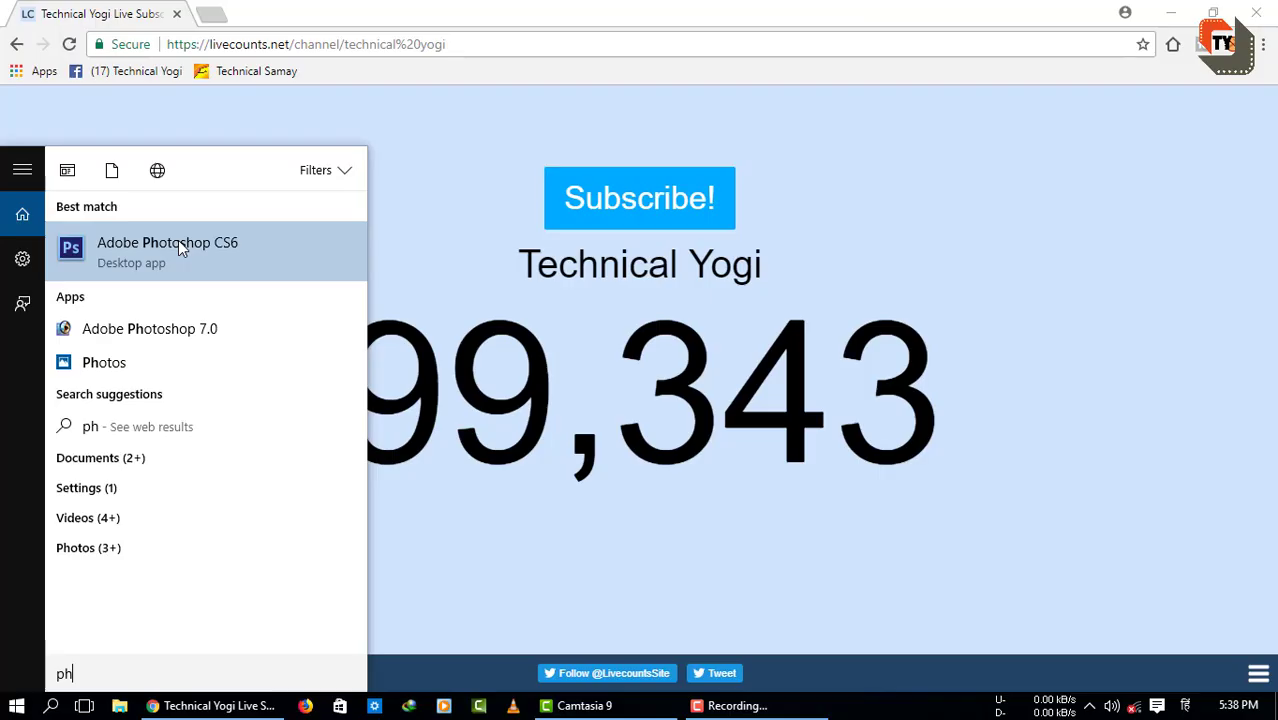
click(179, 243)
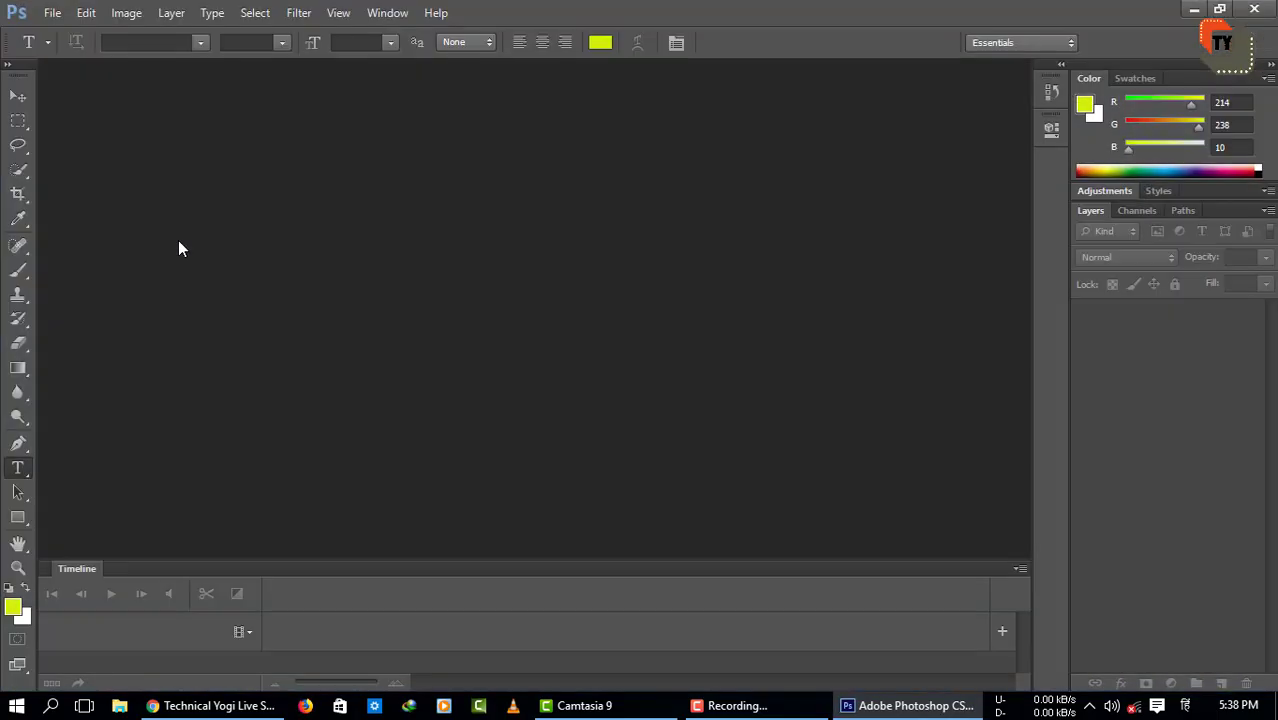
Step: Open vlcsnap-error176.png and click near its top-left to begin a text layer
click(49, 14)
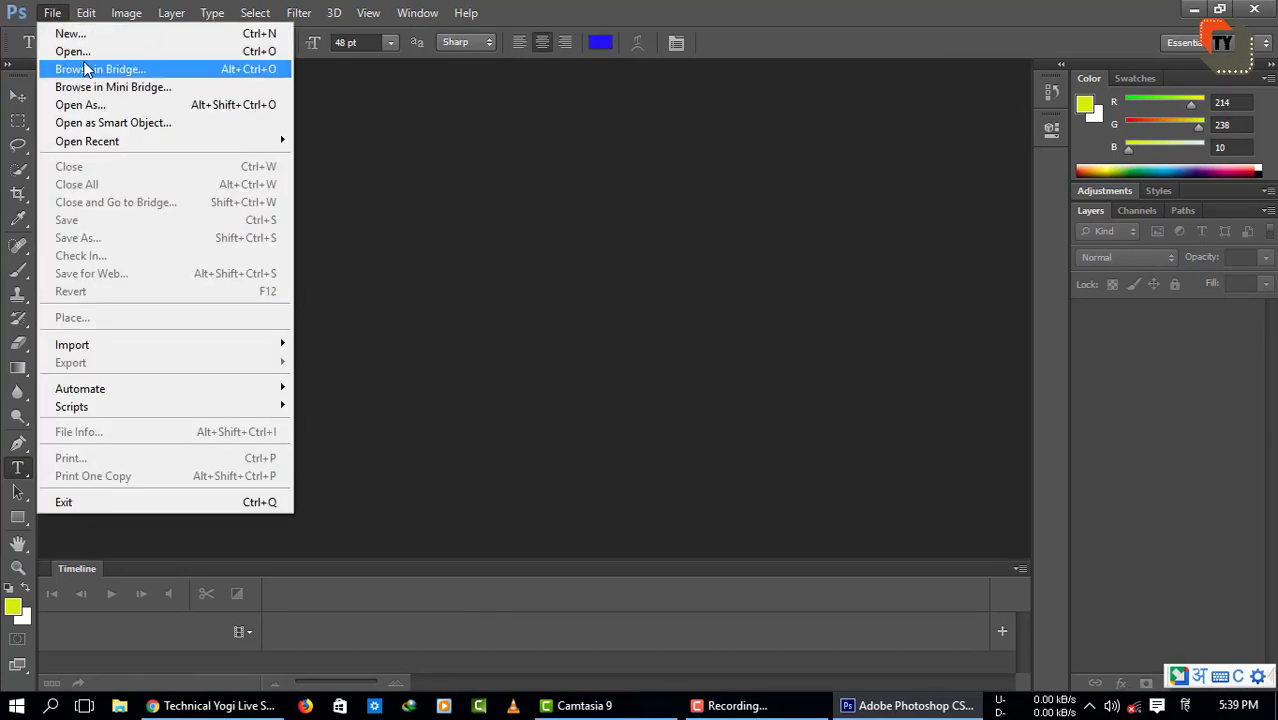
click(72, 51)
scroll(770, 390, down, 5)
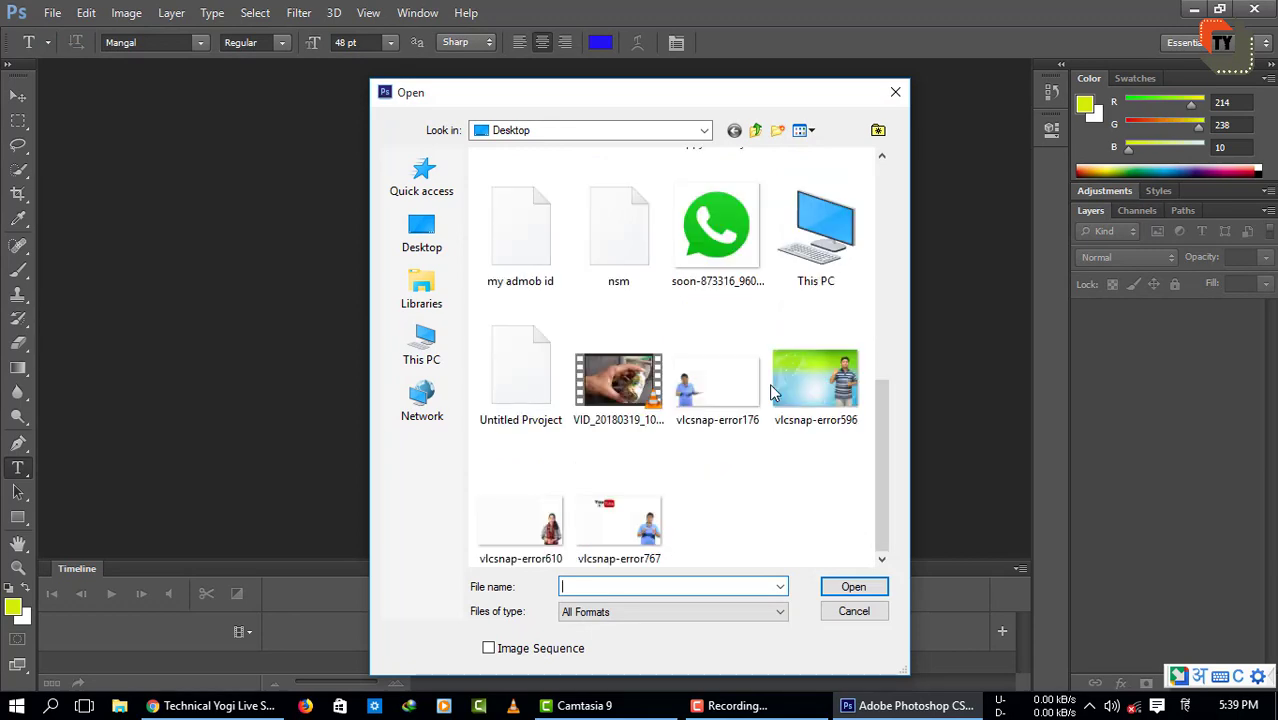
double_click(695, 398)
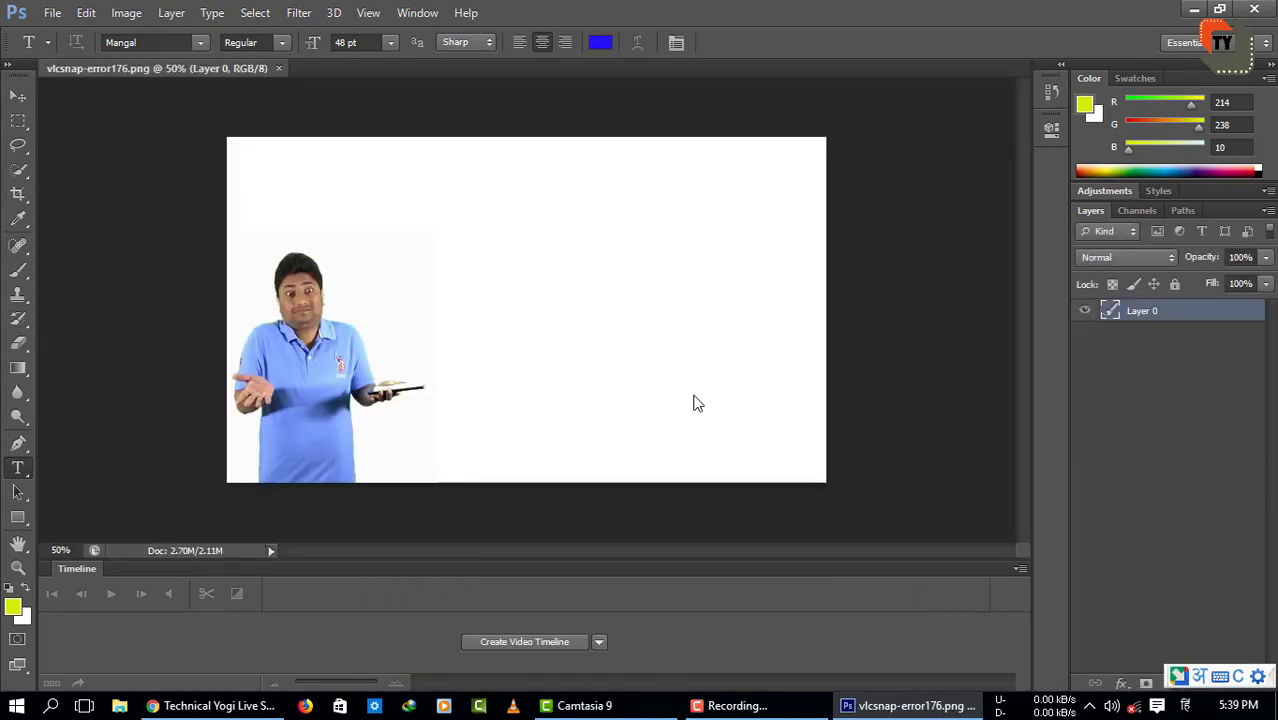
click(294, 186)
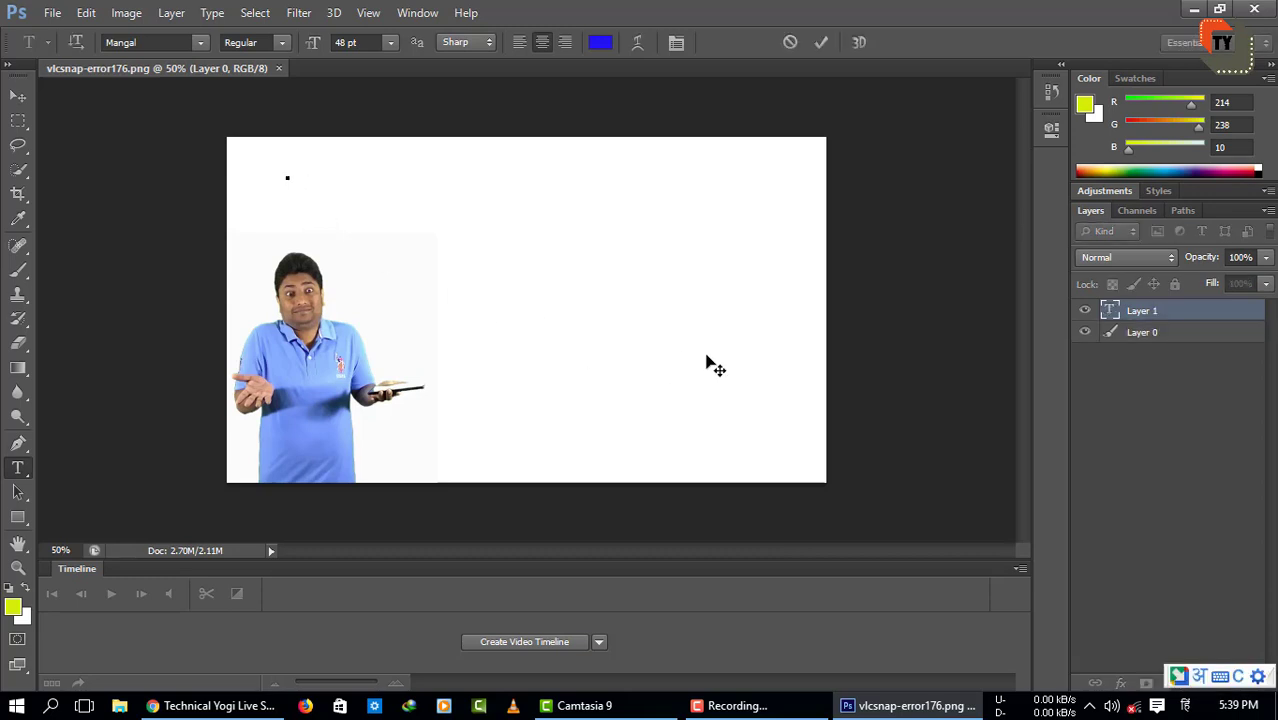
Step: Type फोटोशॉप में बिना कोई गलती किए हिंदी में कैसे लिखें, then shift it down-right
text(photo)
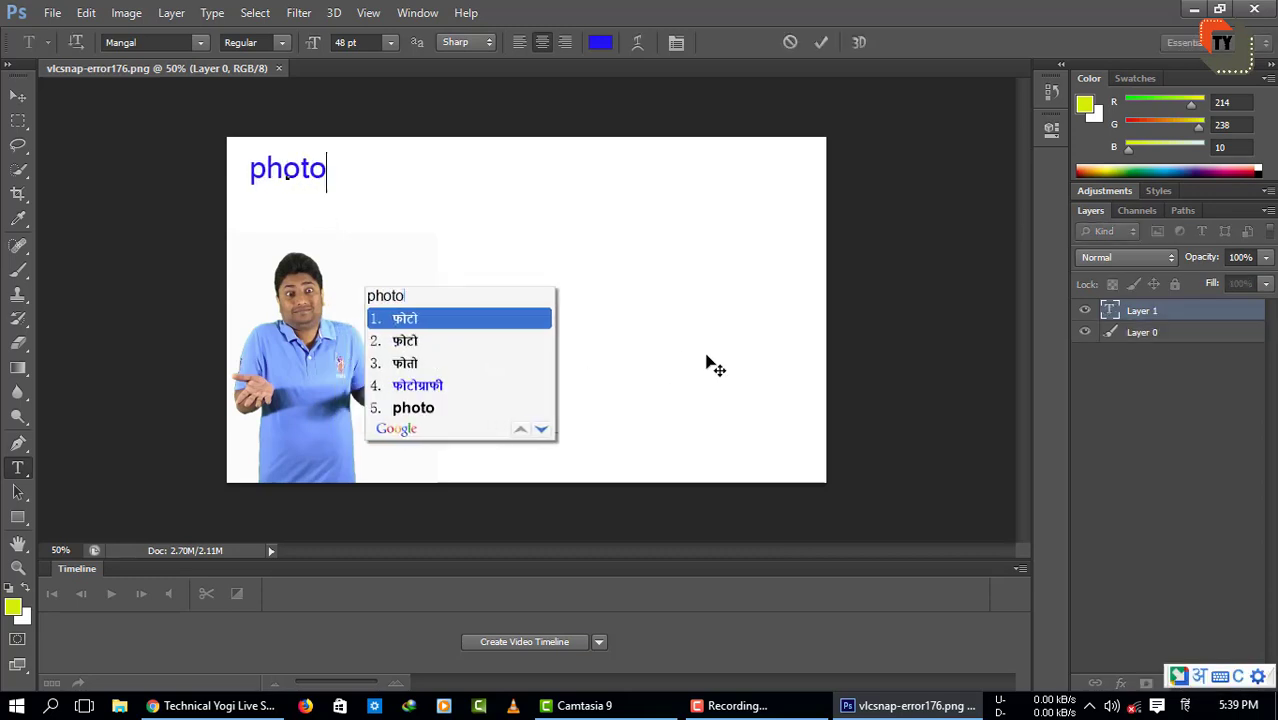
text(shop)
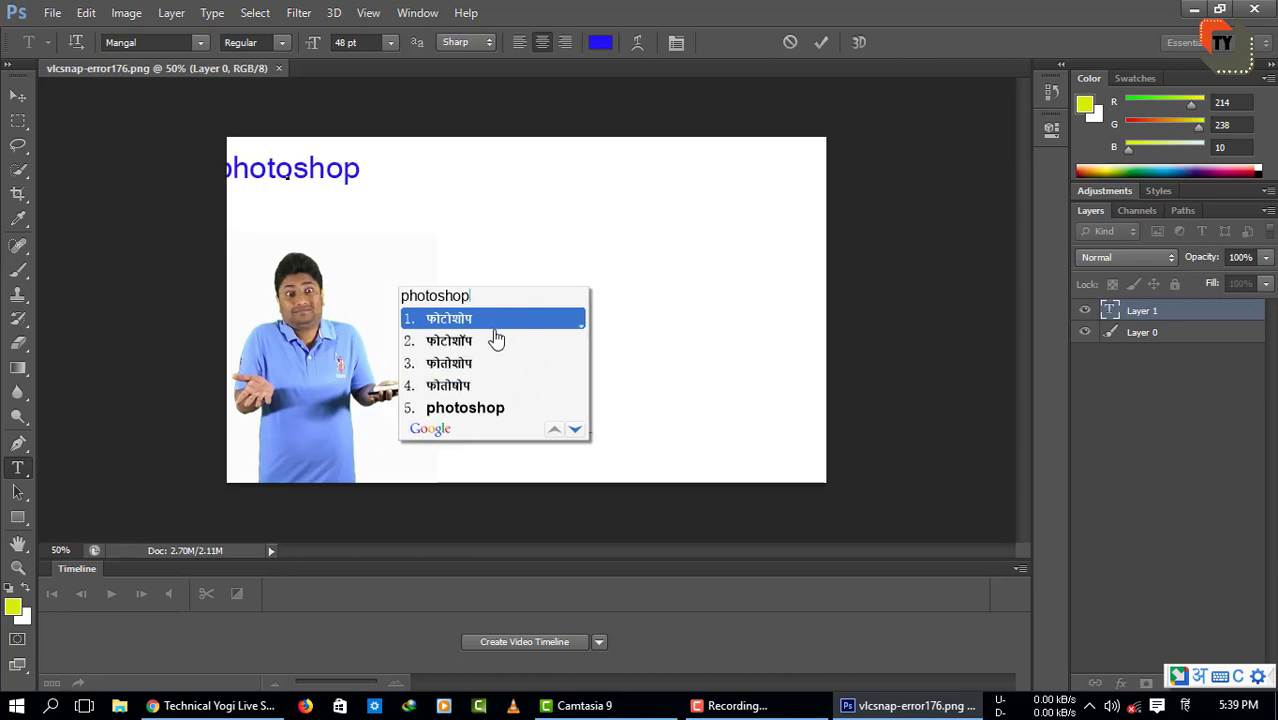
click(449, 341)
text(me )
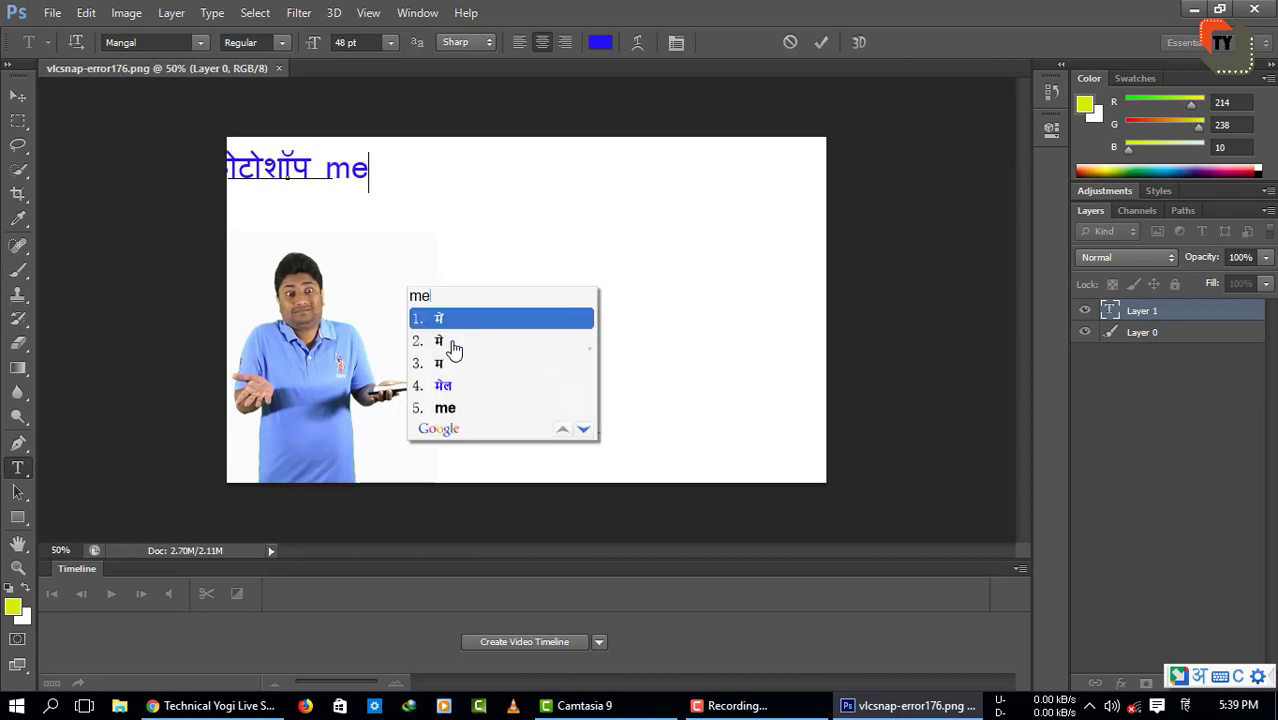
text(bin)
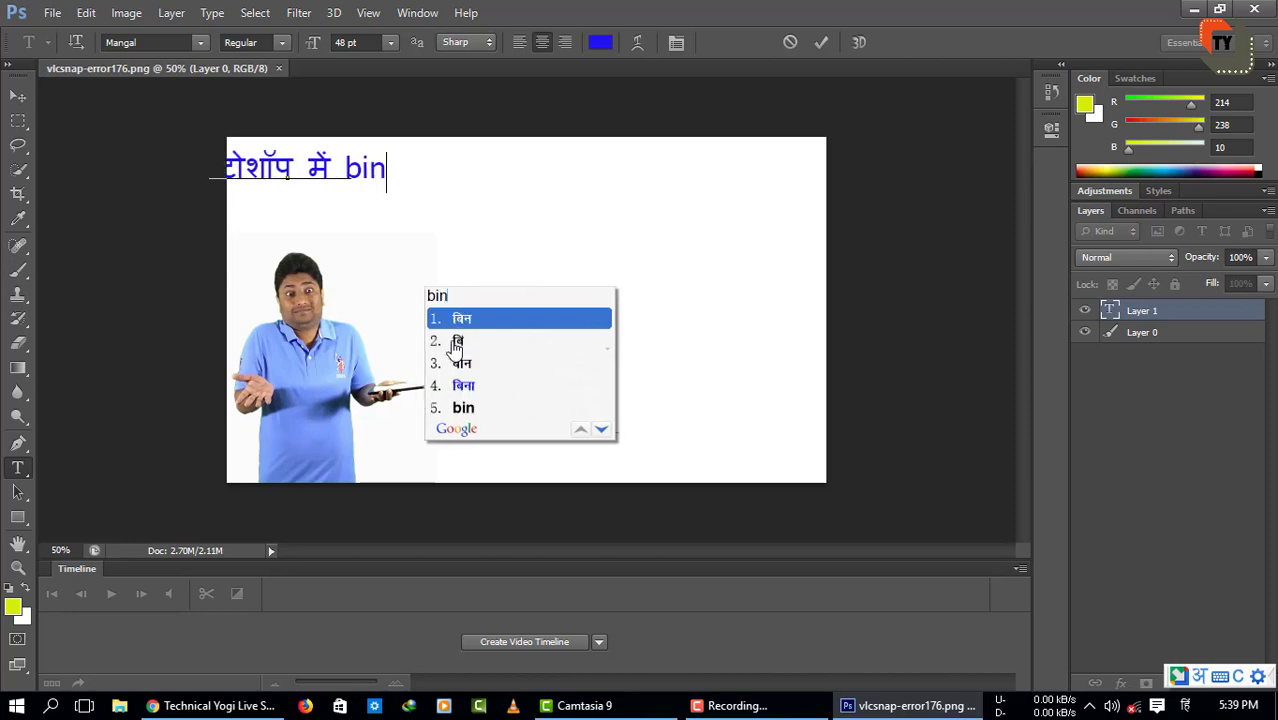
text(a)
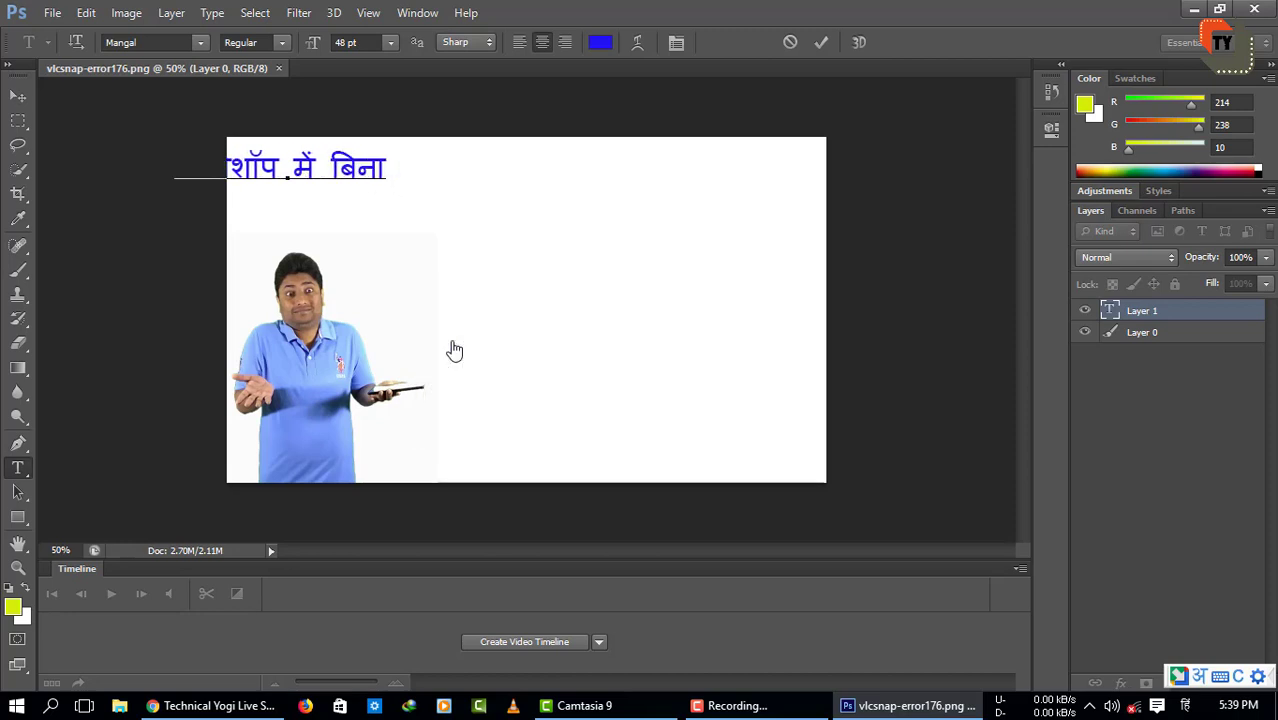
text( koi )
text(ga)
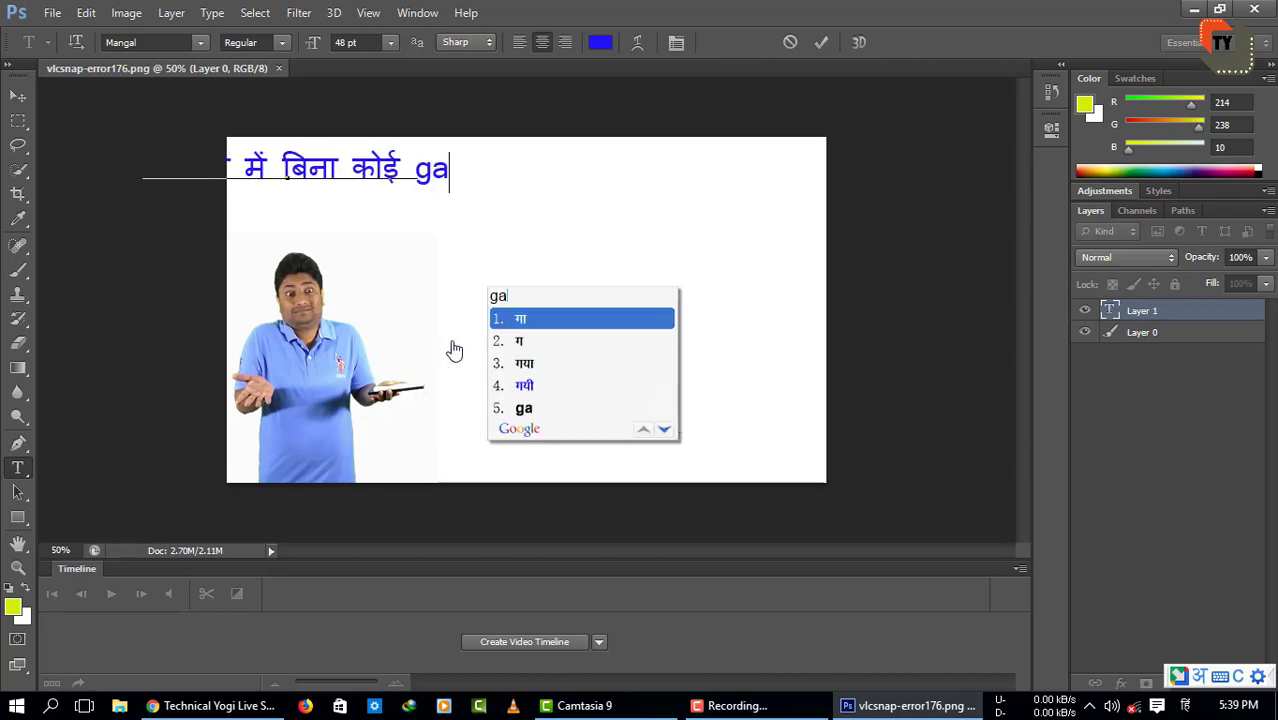
text(lti )
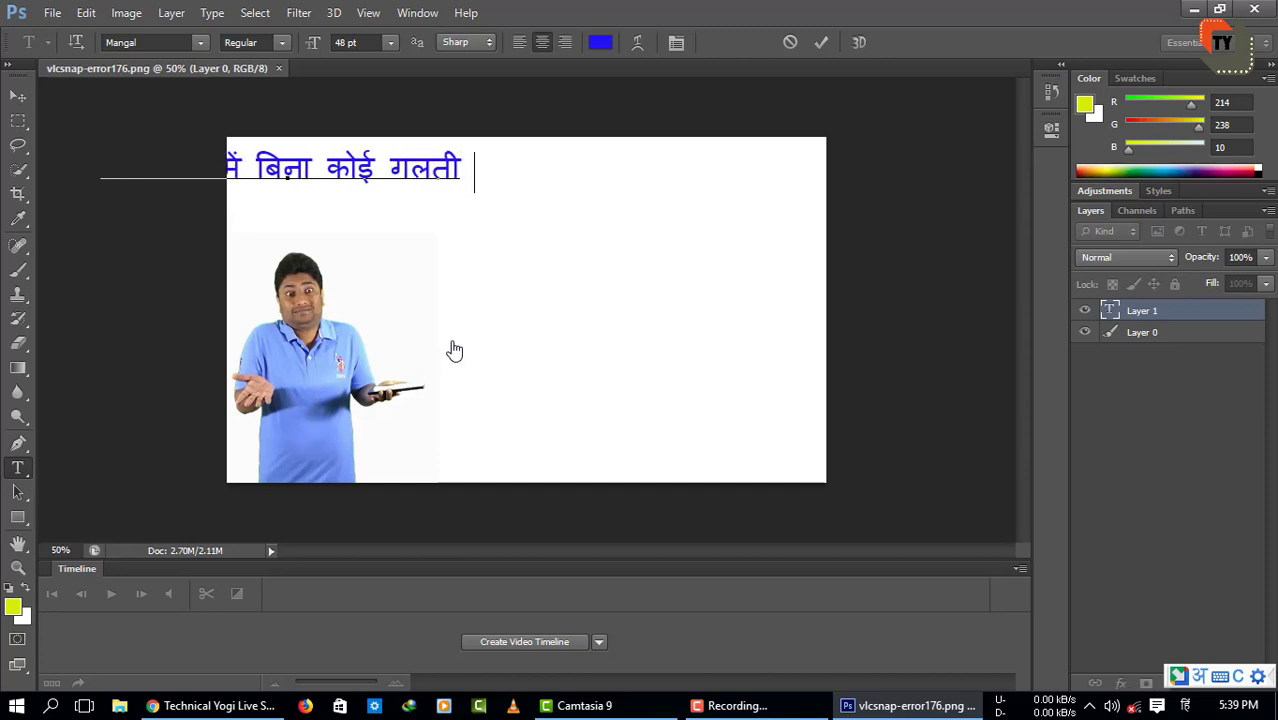
text(kiye)
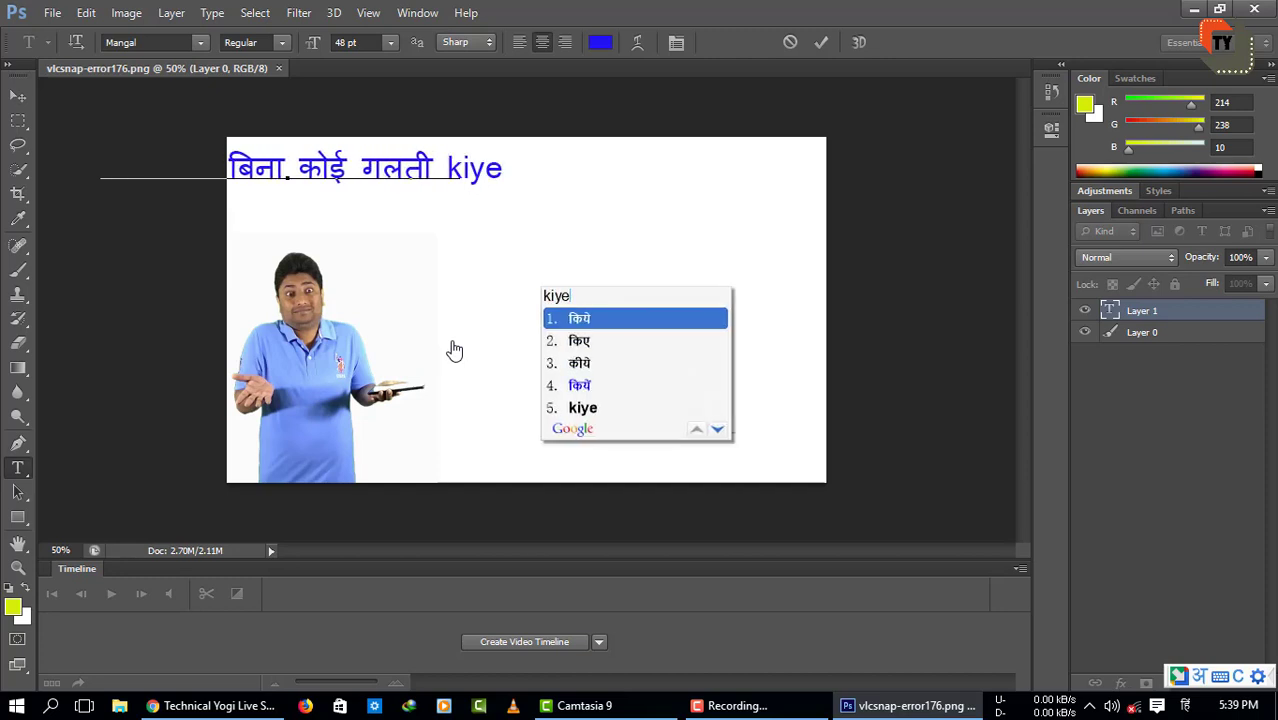
click(573, 341)
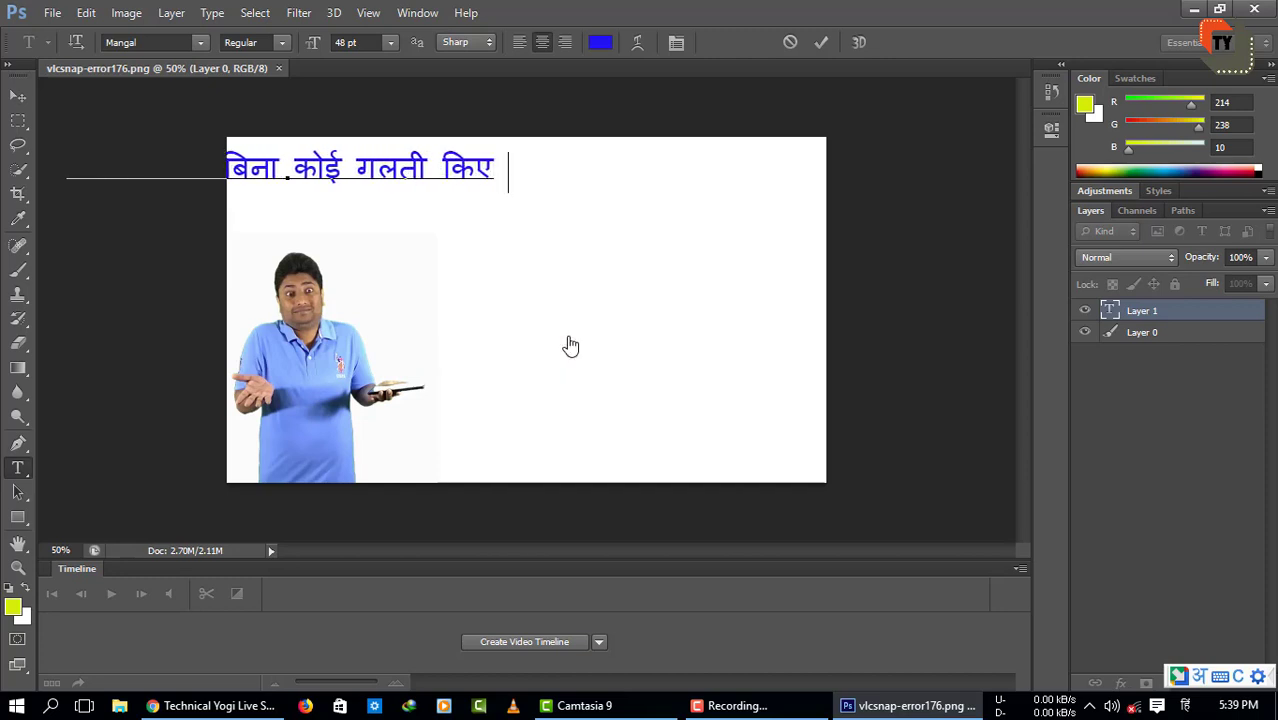
text(hindi)
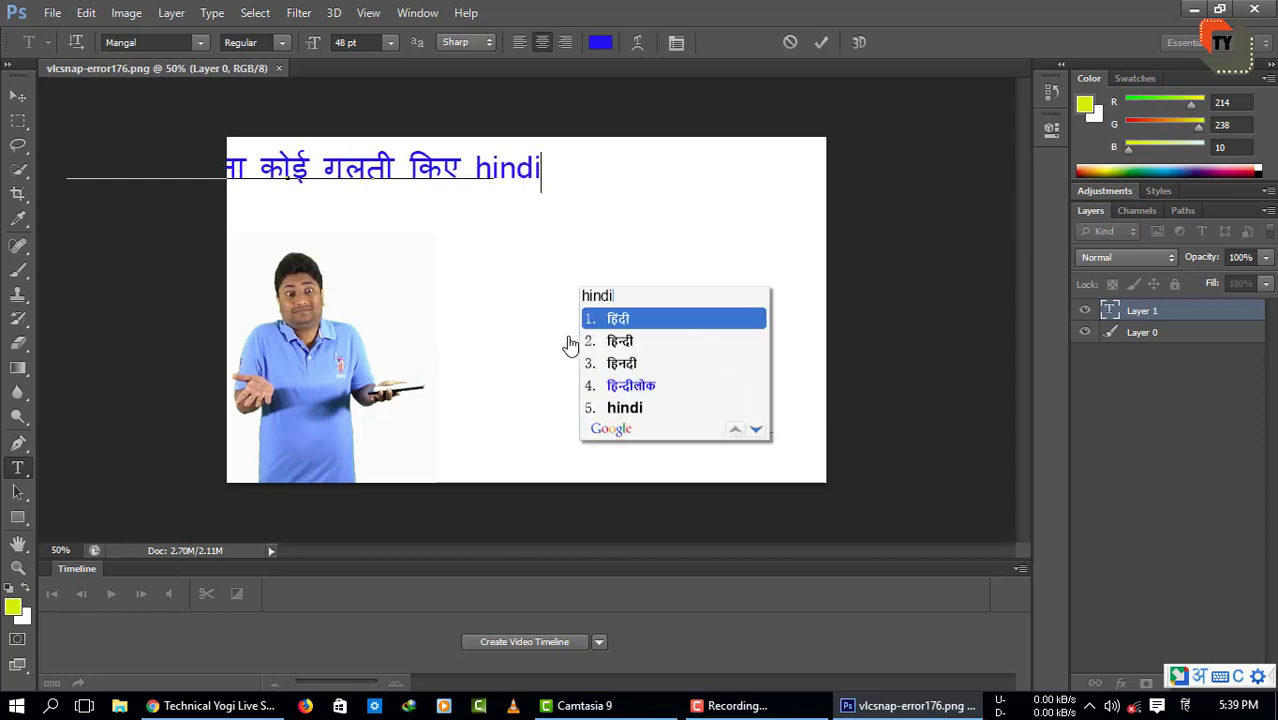
click(647, 320)
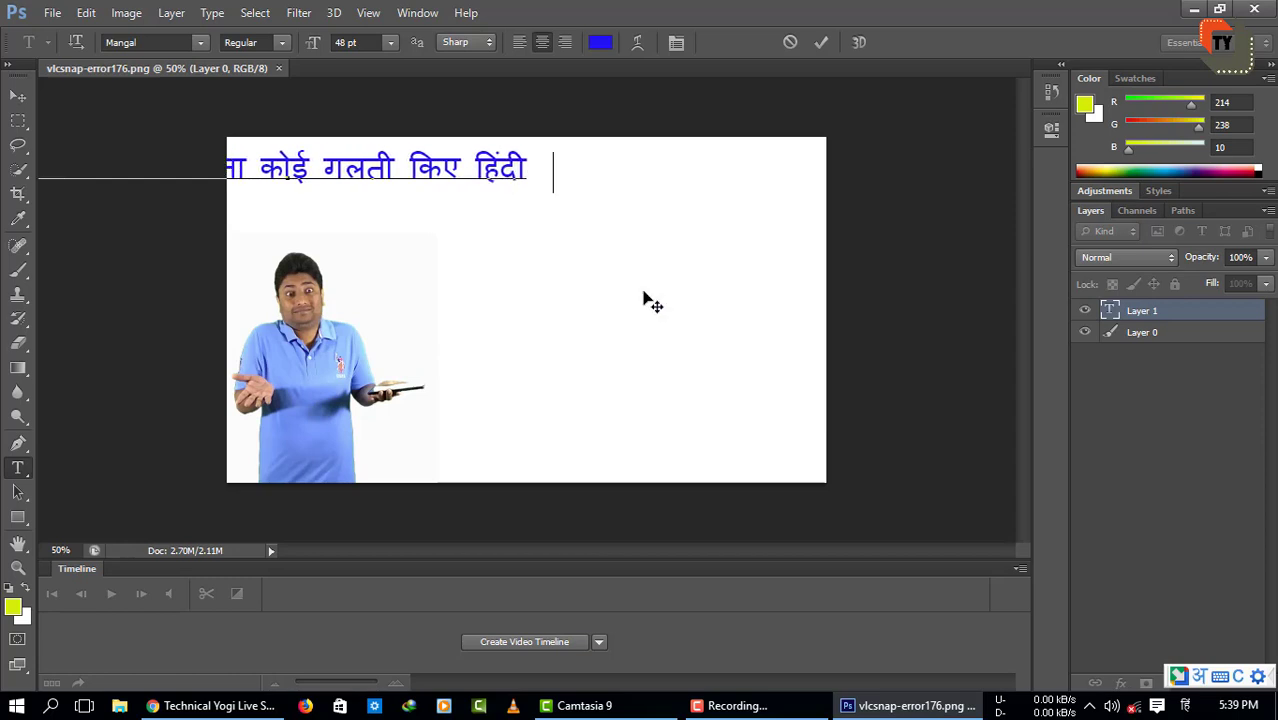
text(men kais)
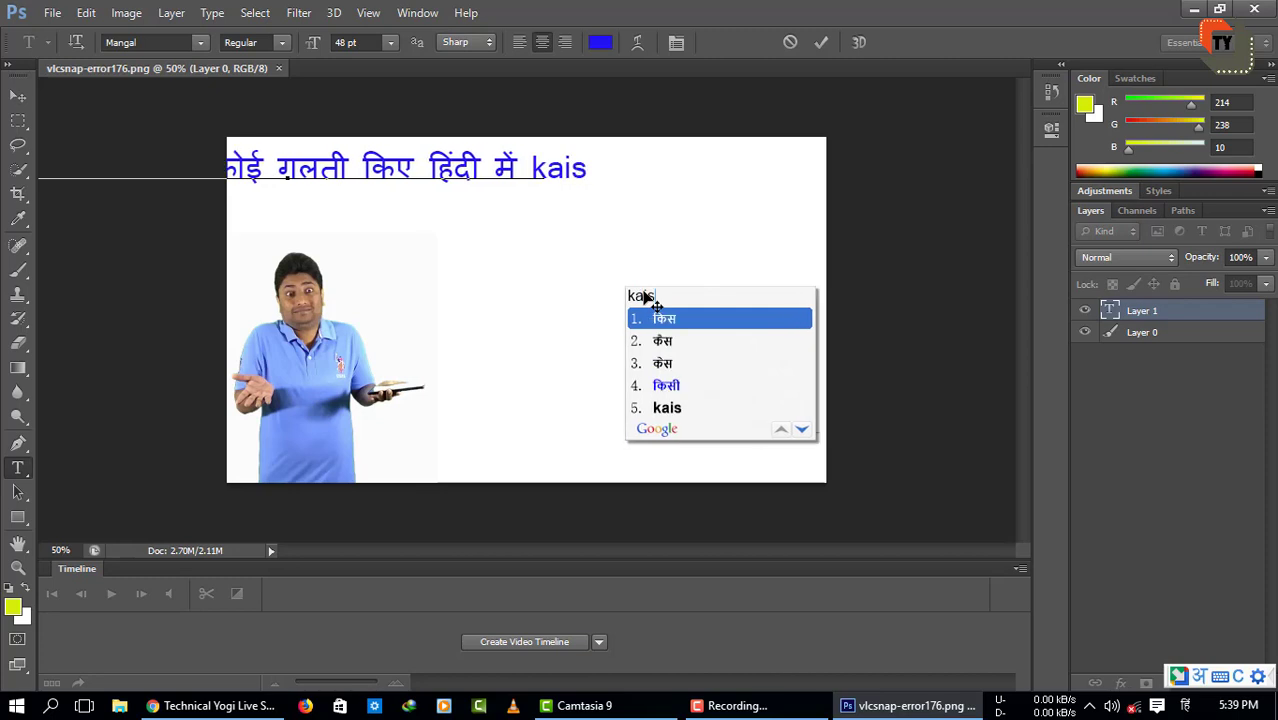
text(e lik)
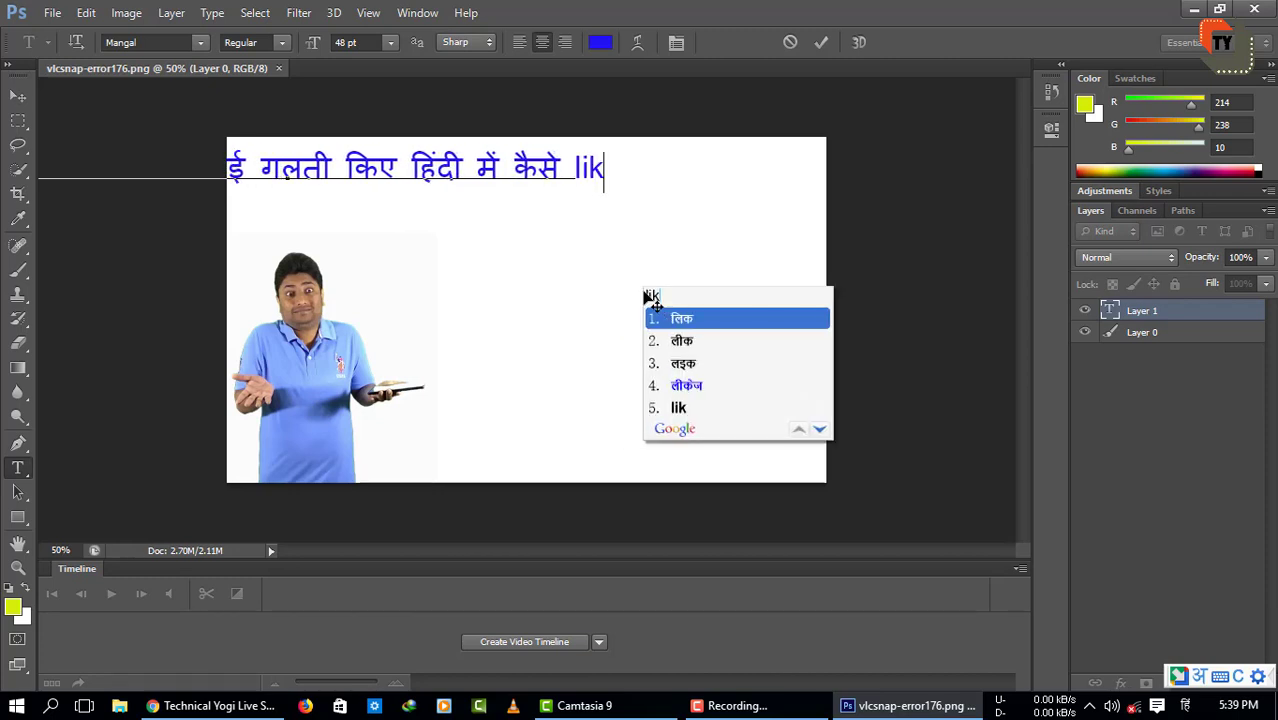
text(hen)
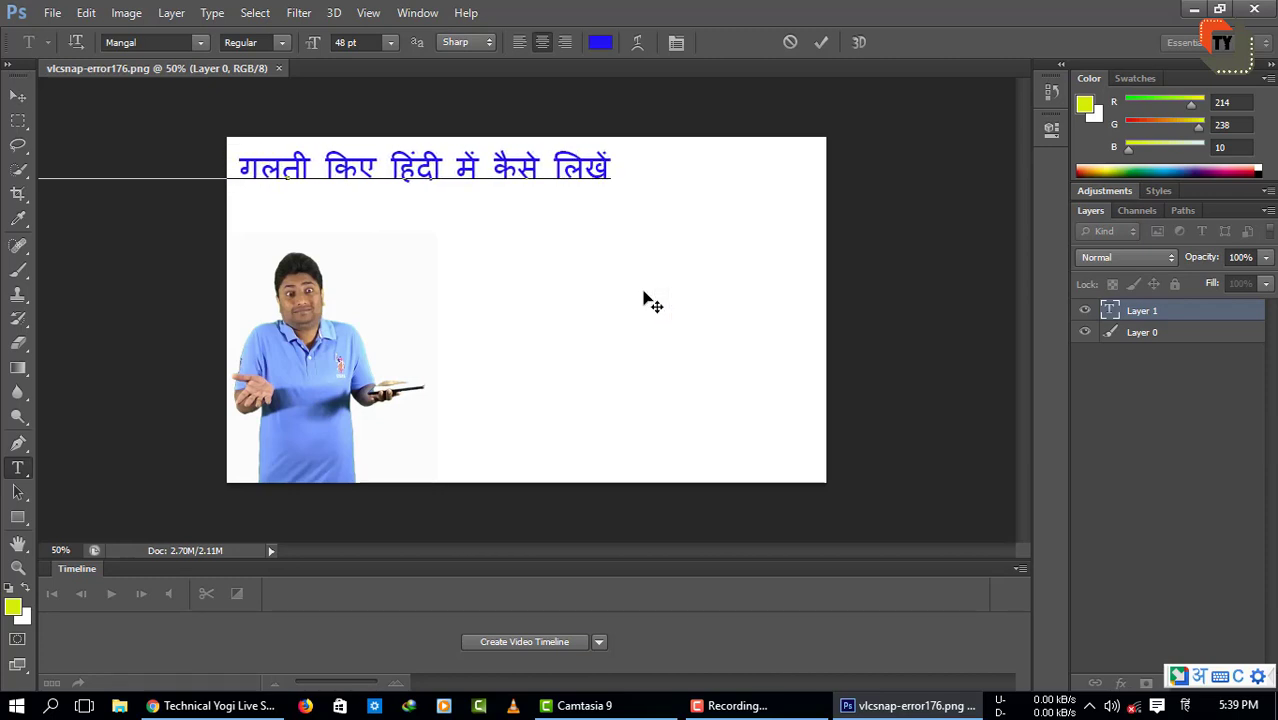
drag(321, 177, 540, 203)
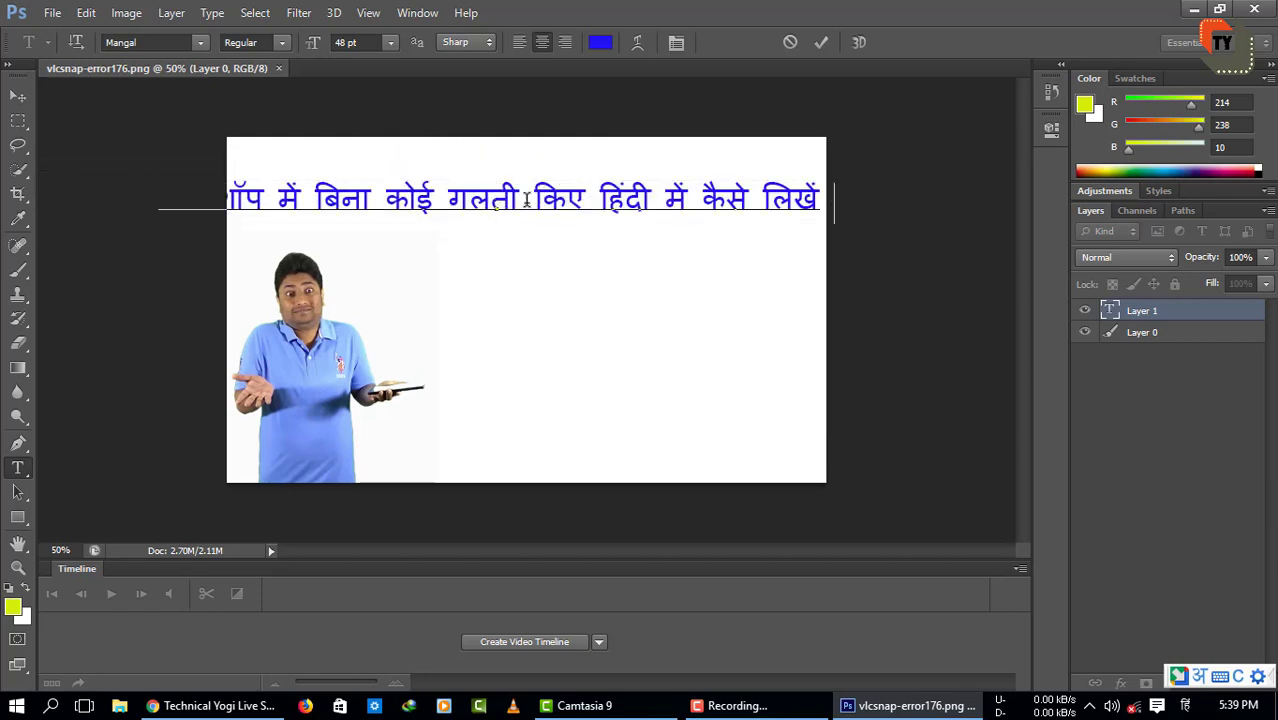
Step: Break the headline after गलती, scale it to about 101 pt, and nudge it up-right
click(534, 200)
key(Return)
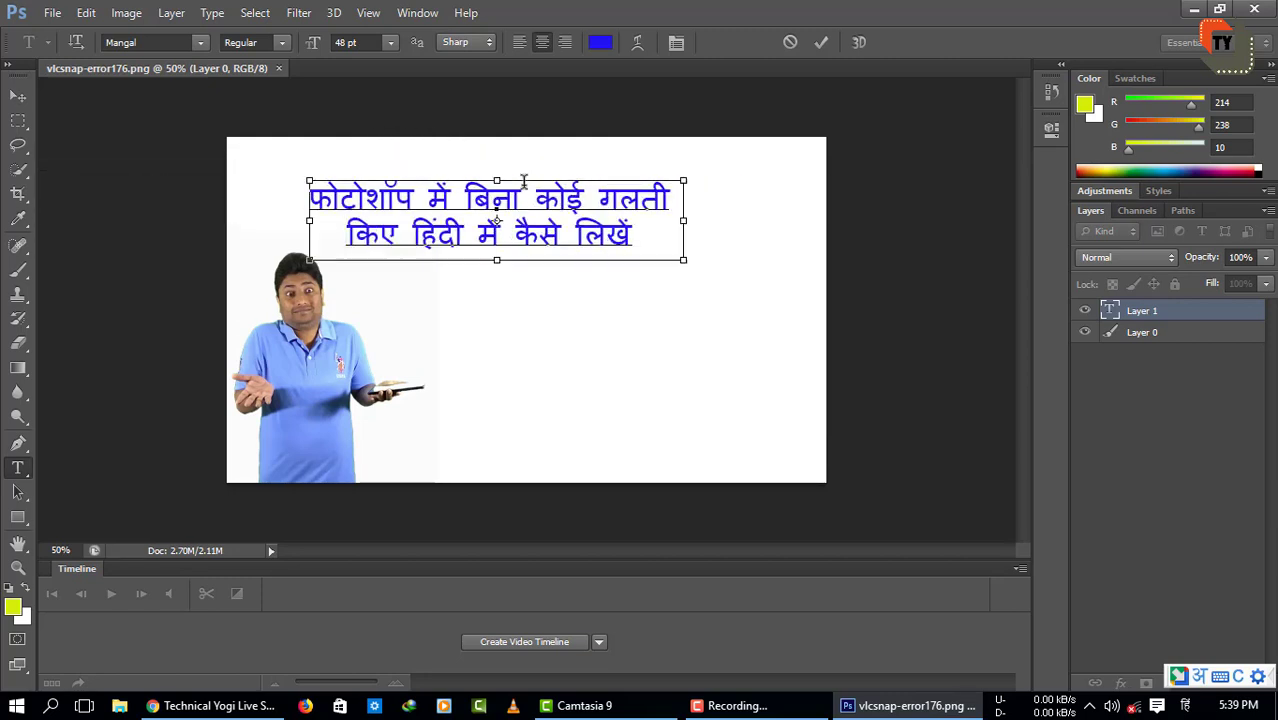
drag(689, 266, 792, 355)
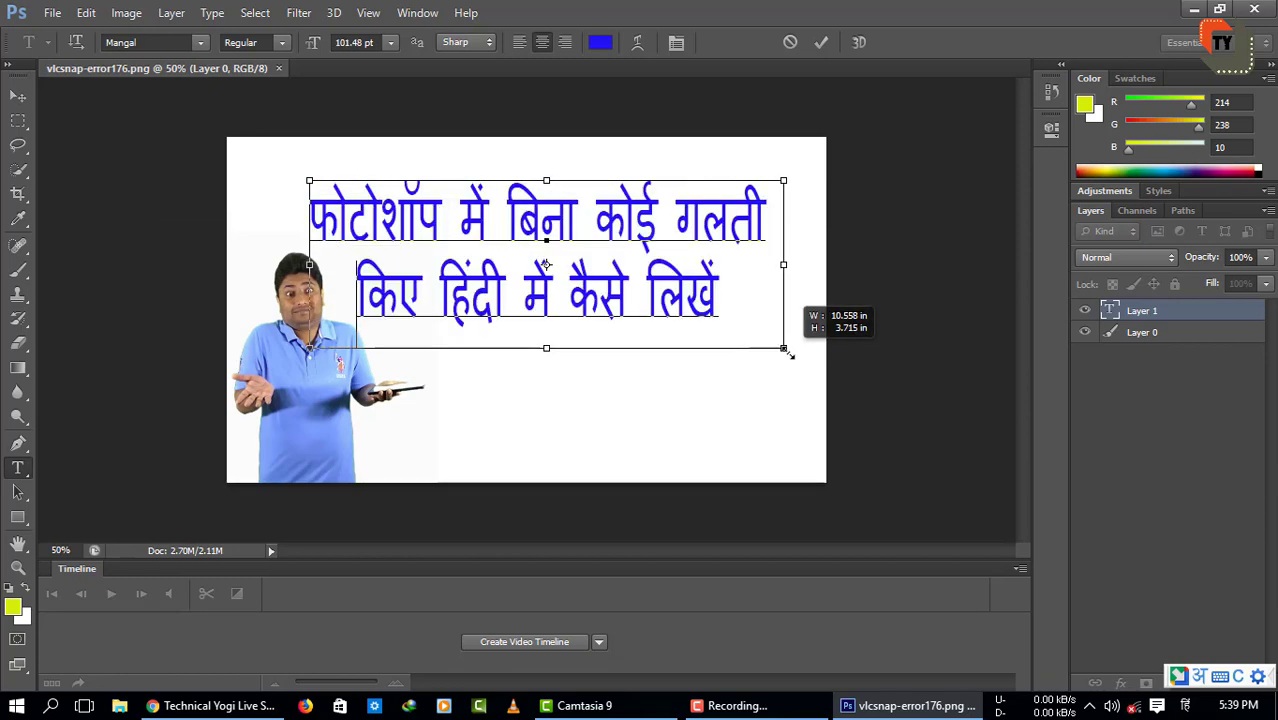
drag(526, 268, 547, 240)
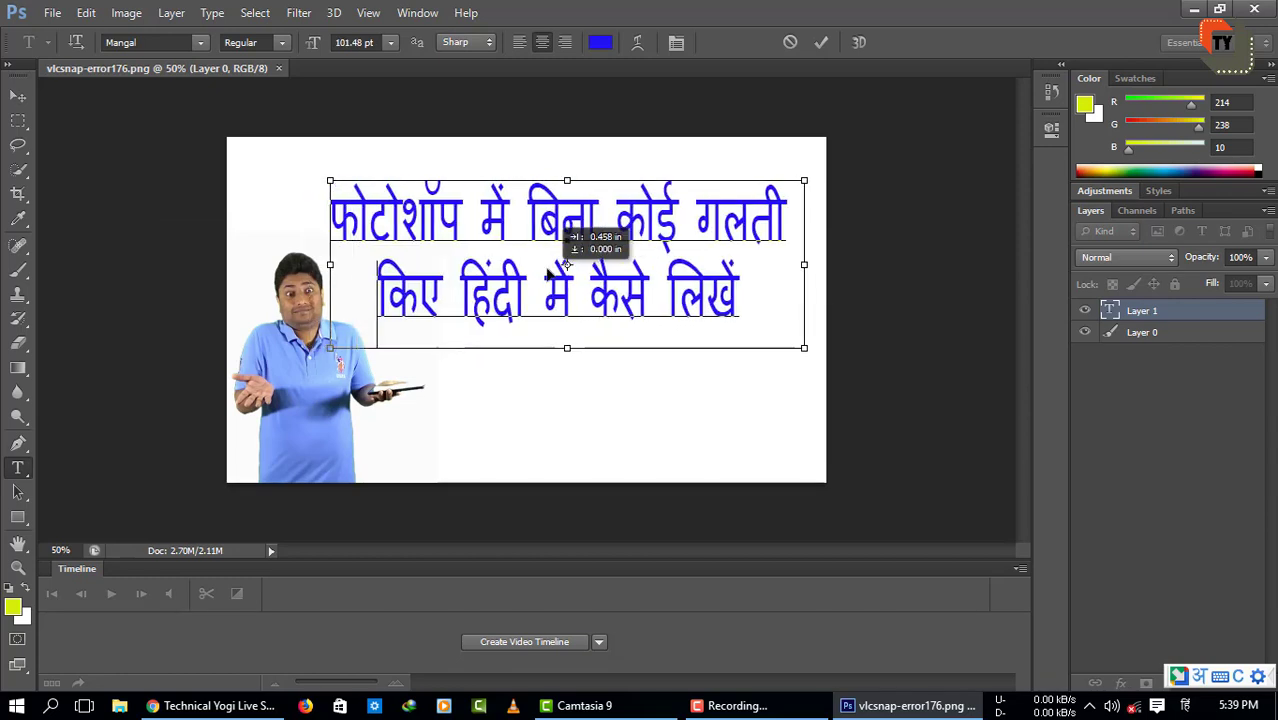